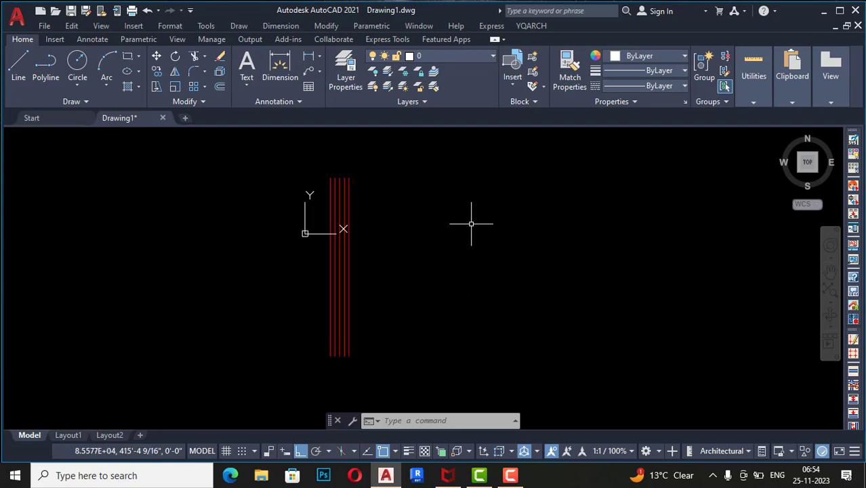
# Step: Show YQARCH's Architectural Symbols submenu via Building Components and Decoration Components
pyautogui.click(539, 26)
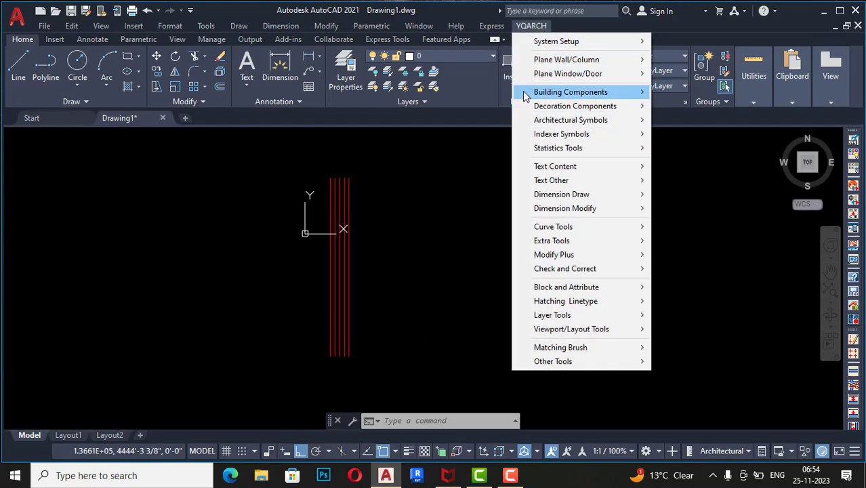
pyautogui.moveTo(523, 91)
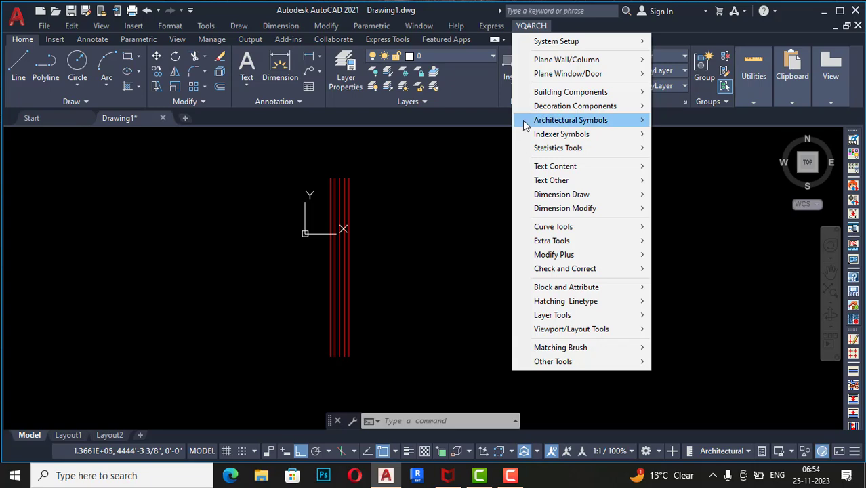
pyautogui.moveTo(599, 123)
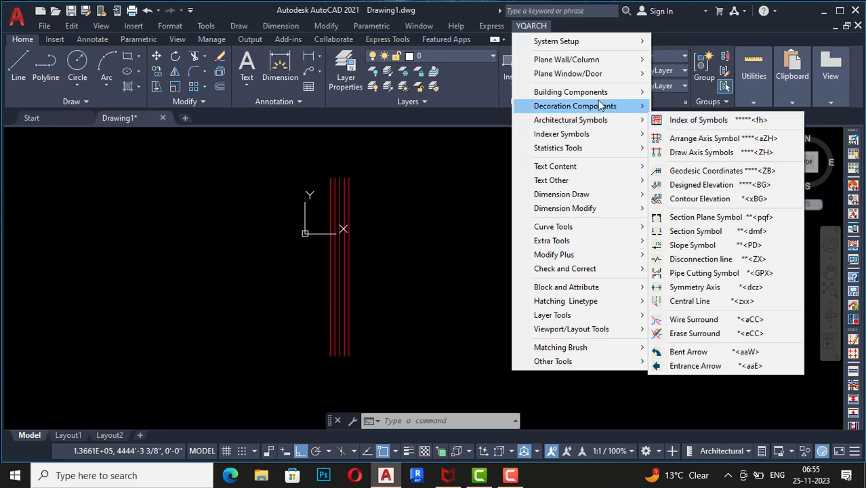
pyautogui.moveTo(596, 102)
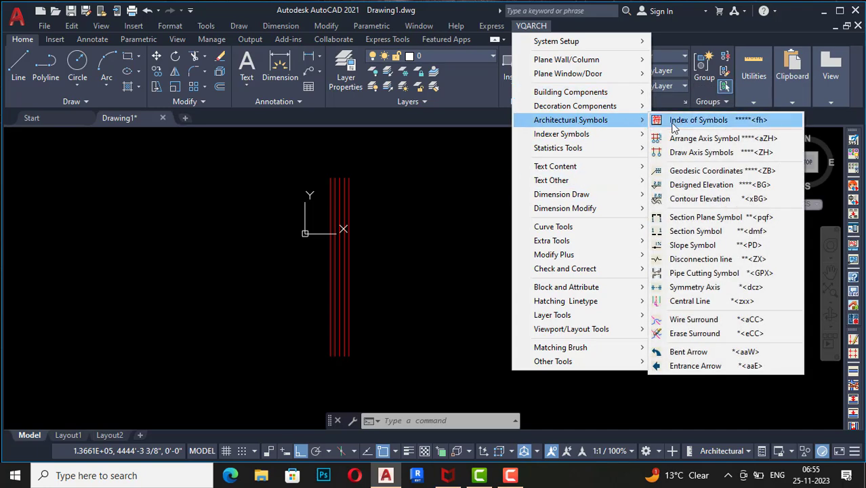
pyautogui.click(674, 126)
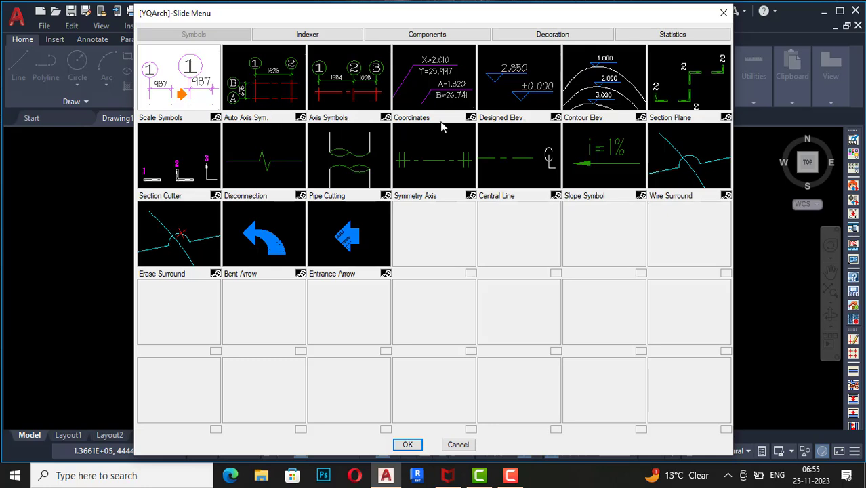
pyautogui.click(725, 14)
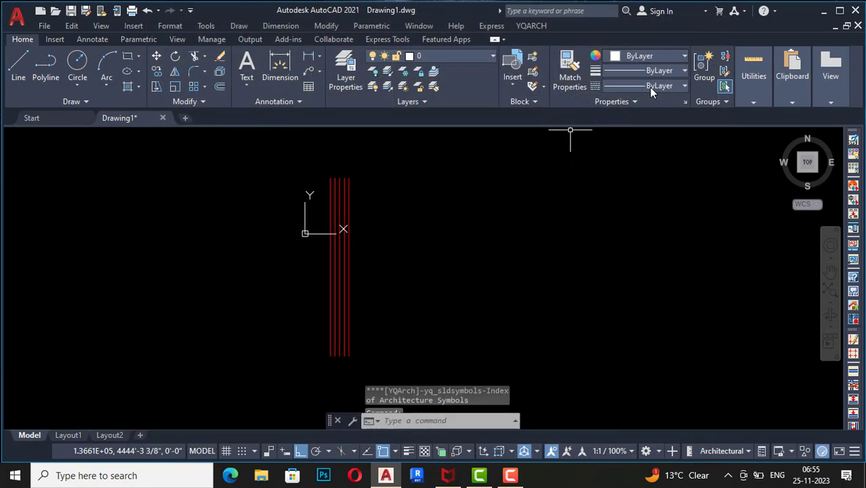
pyautogui.click(536, 25)
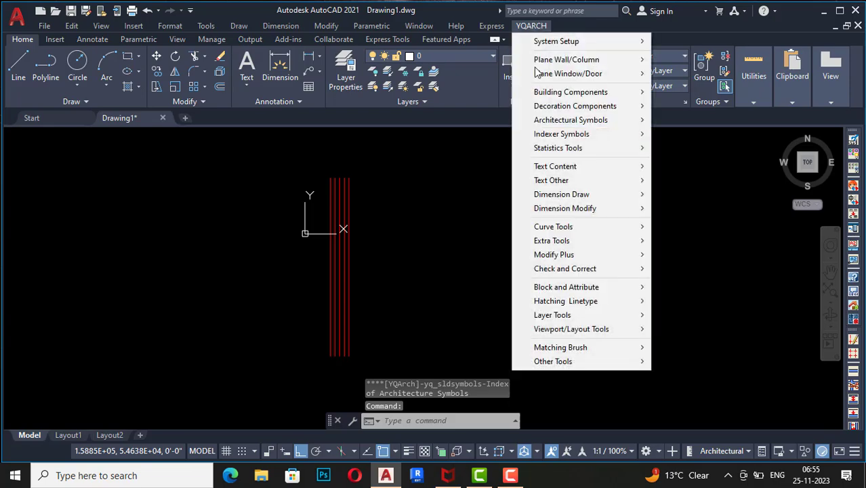
pyautogui.moveTo(543, 126)
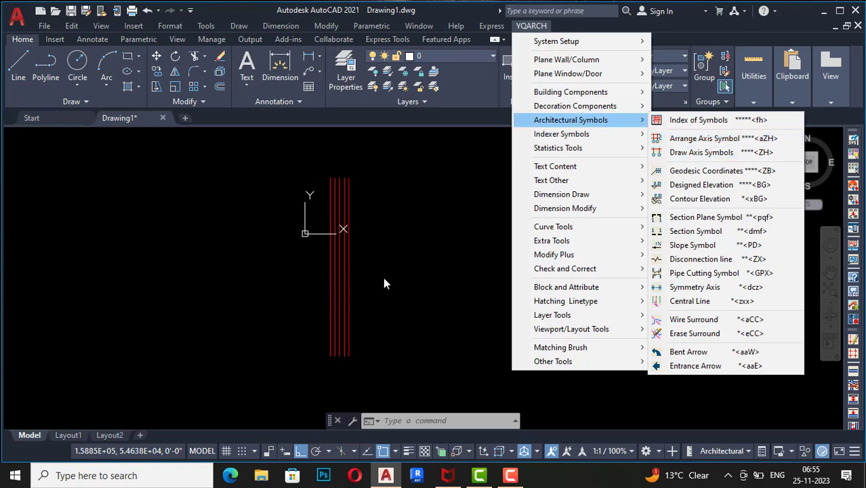
# Step: Arrange axis bubbles 1–5 on the five red lines with 2400 and 9600 dimensions
pyautogui.click(730, 140)
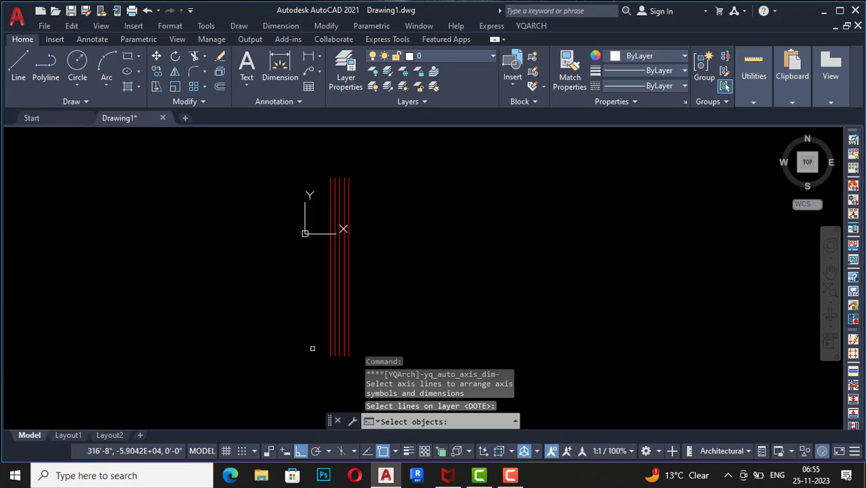
pyautogui.click(330, 330)
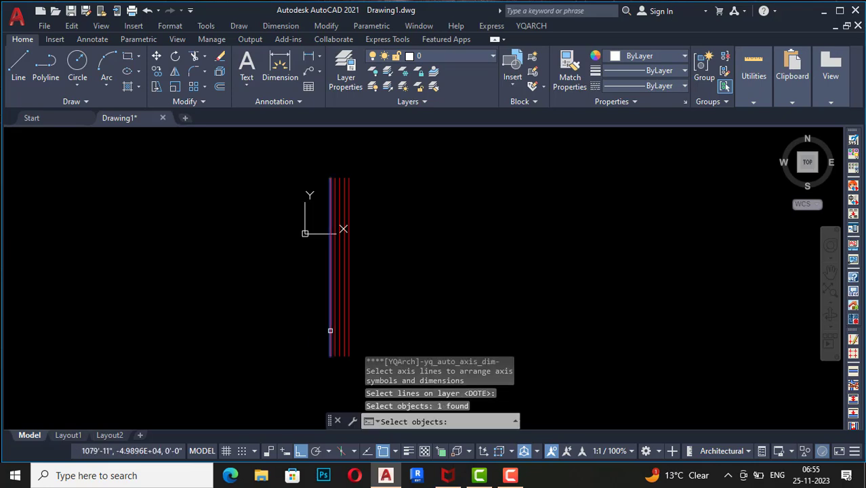
pyautogui.scroll(2, 330, 330)
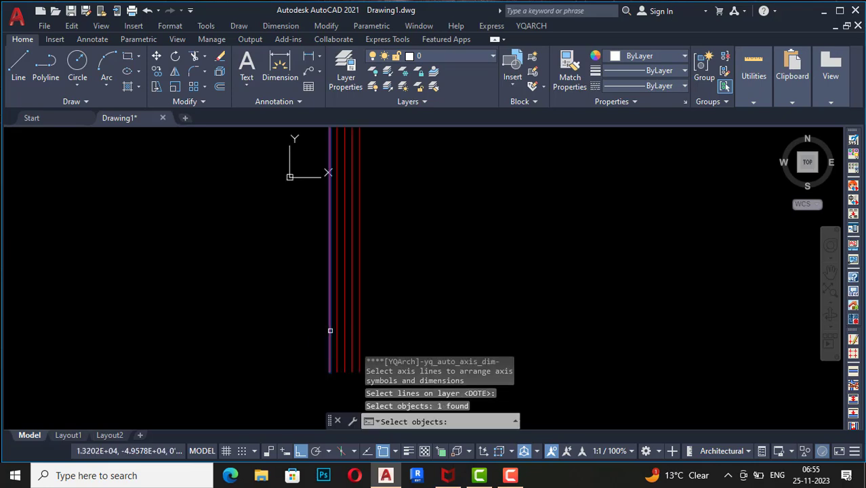
pyautogui.click(337, 329)
pyautogui.click(344, 329)
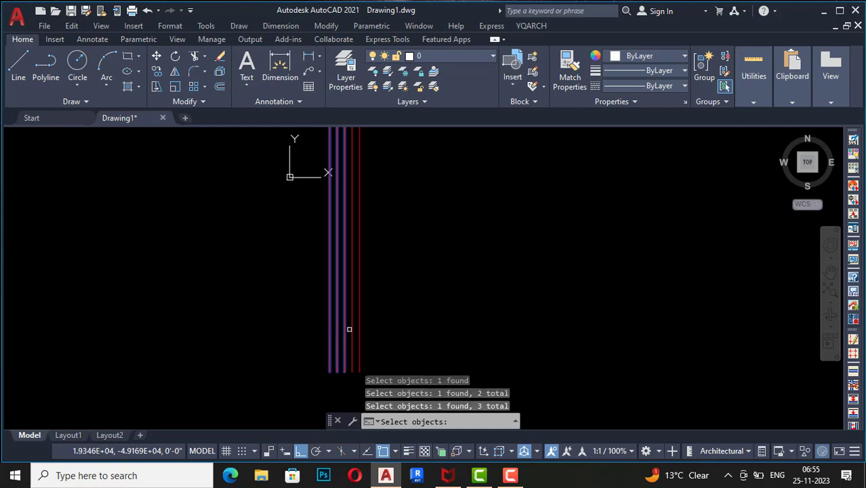
pyautogui.click(353, 331)
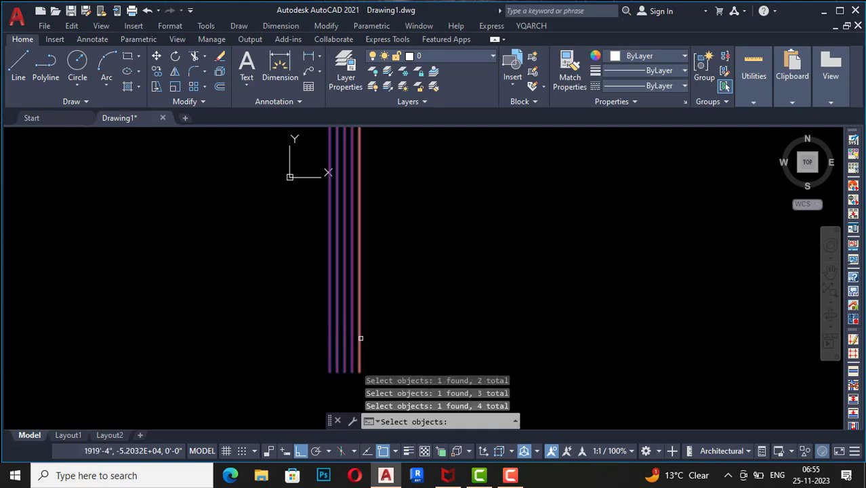
pyautogui.click(360, 338)
pyautogui.scroll(-3, 410, 328)
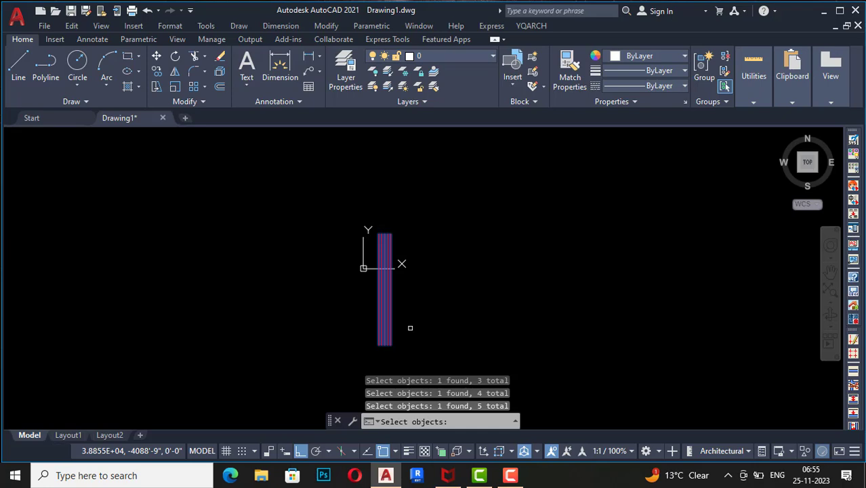
pyautogui.press('Return')
pyautogui.scroll(6, 379, 351)
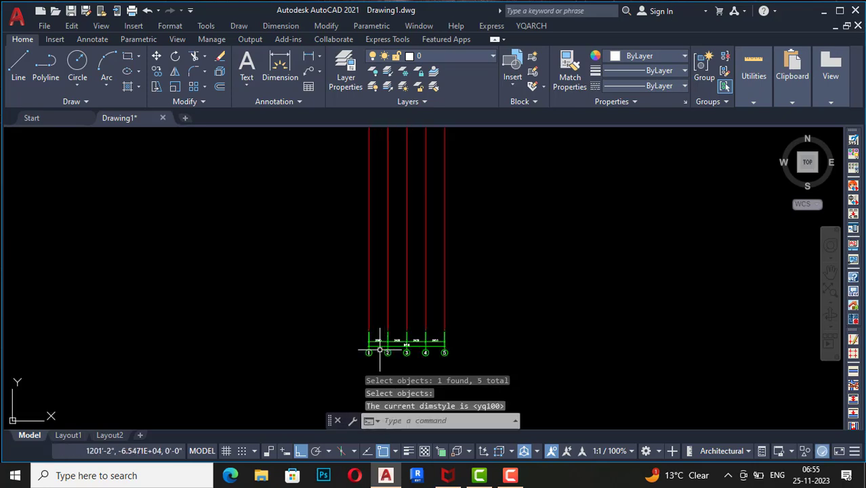
pyautogui.scroll(5, 379, 351)
pyautogui.scroll(-4, 360, 312)
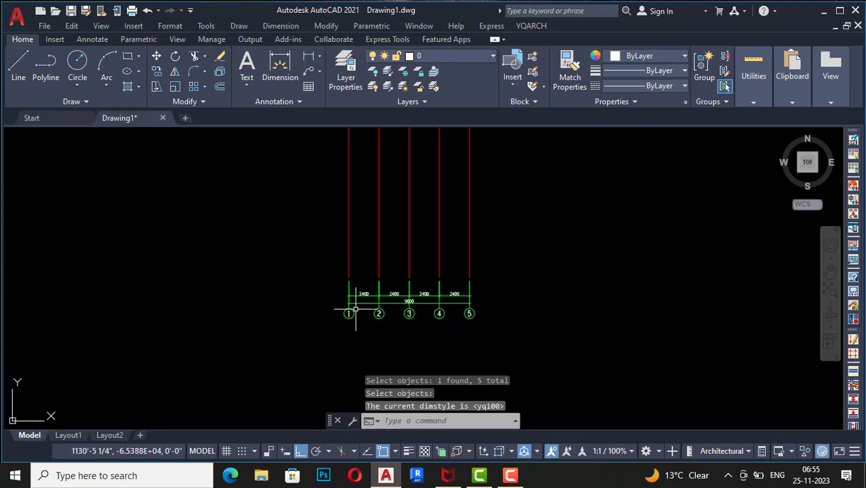
pyautogui.scroll(4, 356, 310)
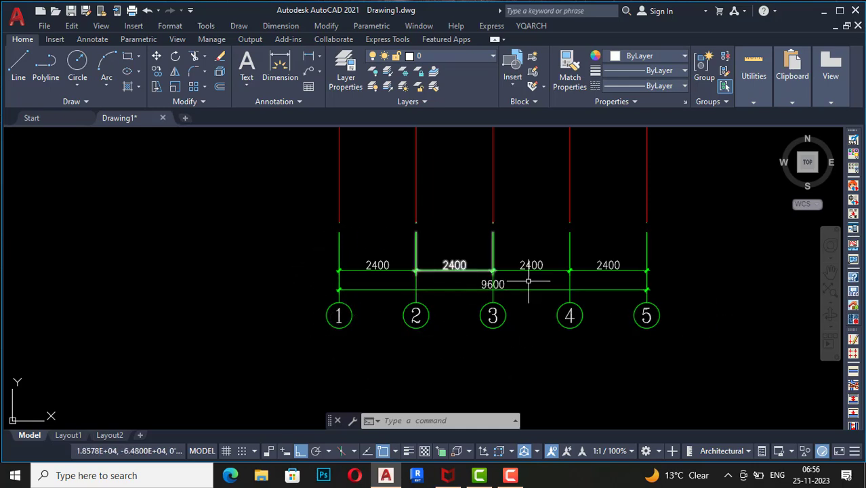
pyautogui.scroll(-10, 529, 280)
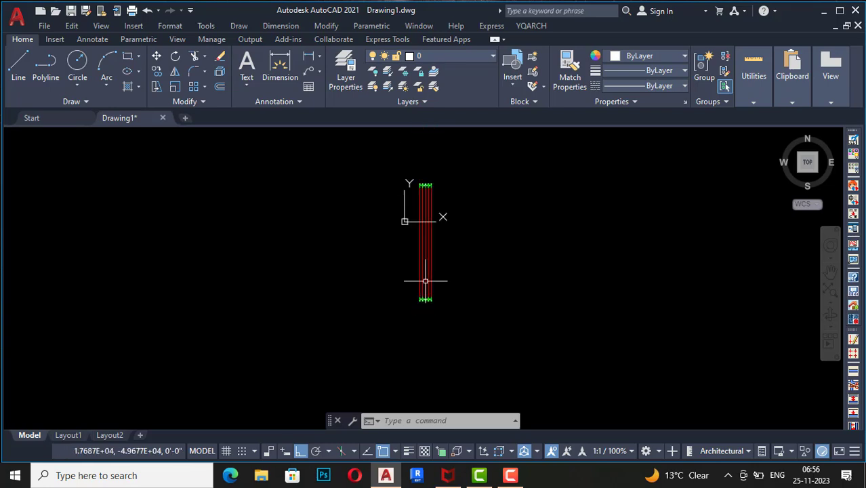
# Step: Copy the red grid lines, without symbols, to the right of the numbered axes
pyautogui.scroll(8, 435, 165)
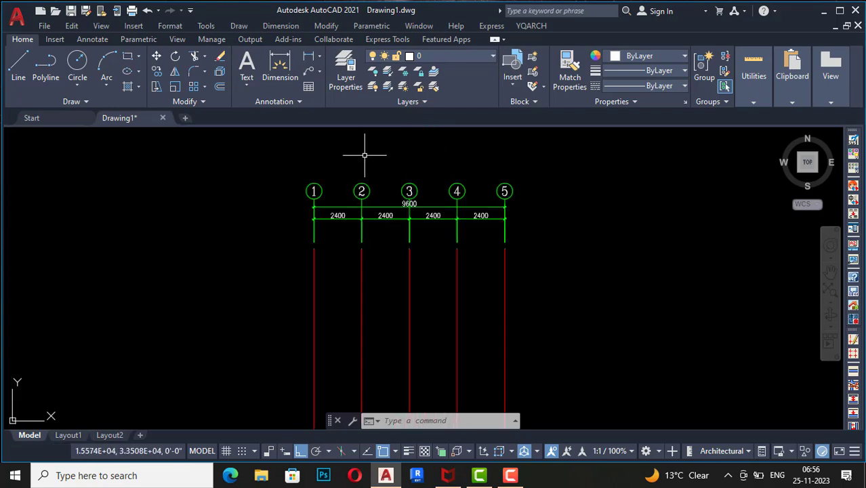
pyautogui.scroll(-4, 361, 156)
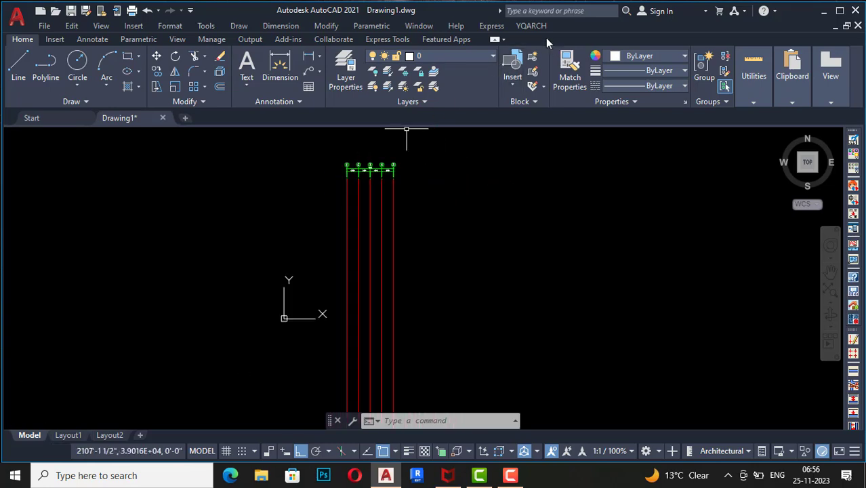
pyautogui.scroll(-2, 400, 170)
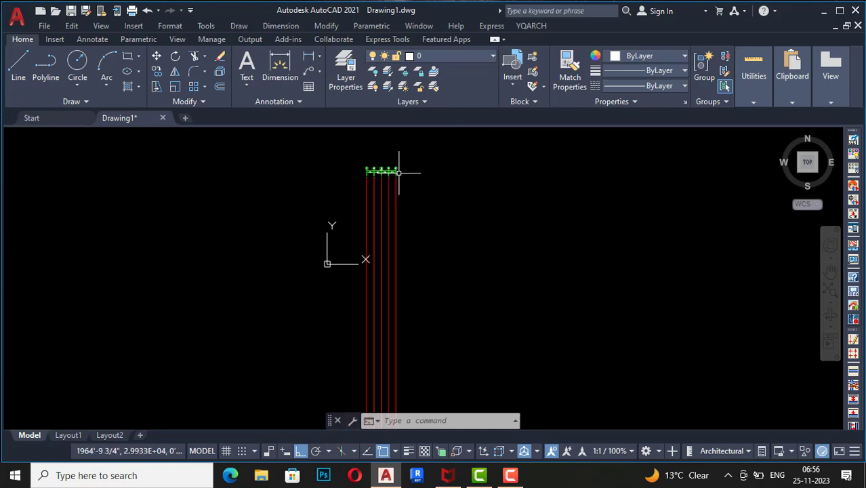
pyautogui.click(422, 240)
pyautogui.click(346, 219)
pyautogui.write('c')
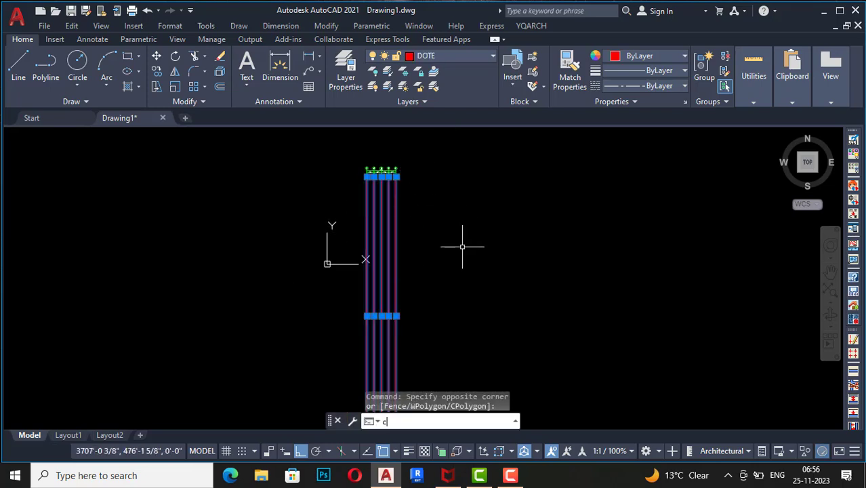
pyautogui.write('o')
pyautogui.press('Return')
pyautogui.click(423, 244)
pyautogui.click(545, 236)
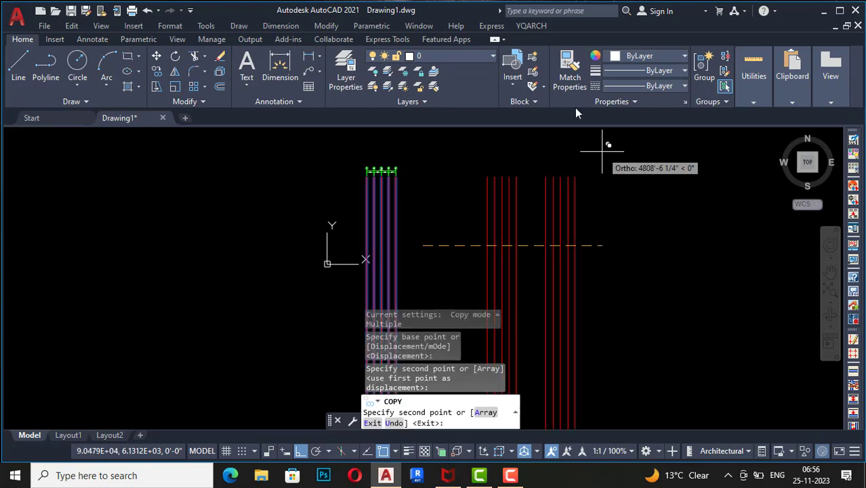
pyautogui.press('Escape')
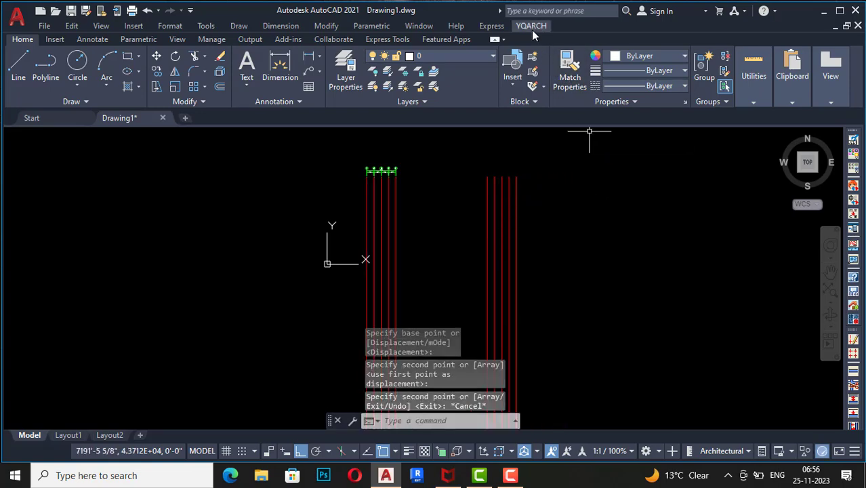
pyautogui.click(532, 26)
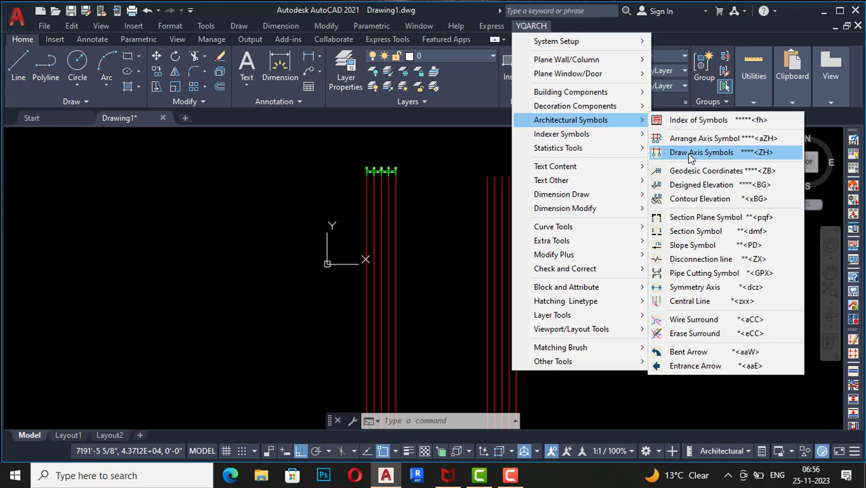
# Step: Draw axis symbols A and B on the first two copied grid lines
pyautogui.click(690, 154)
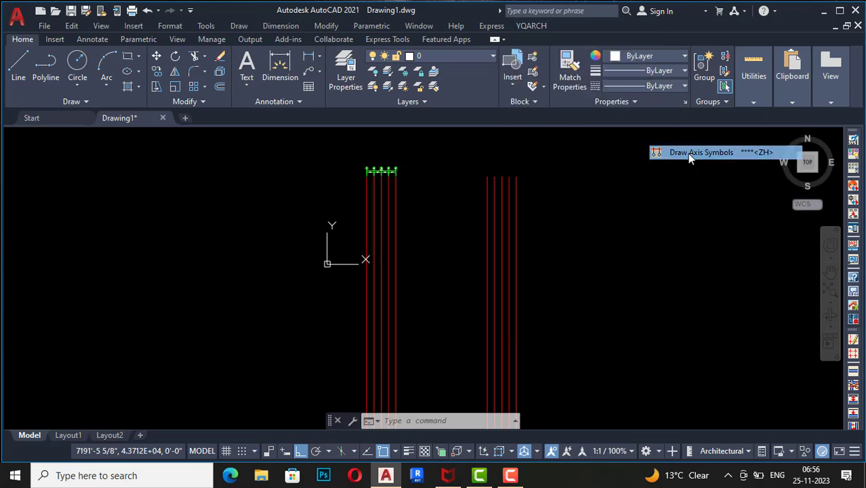
pyautogui.scroll(-4, 652, 147)
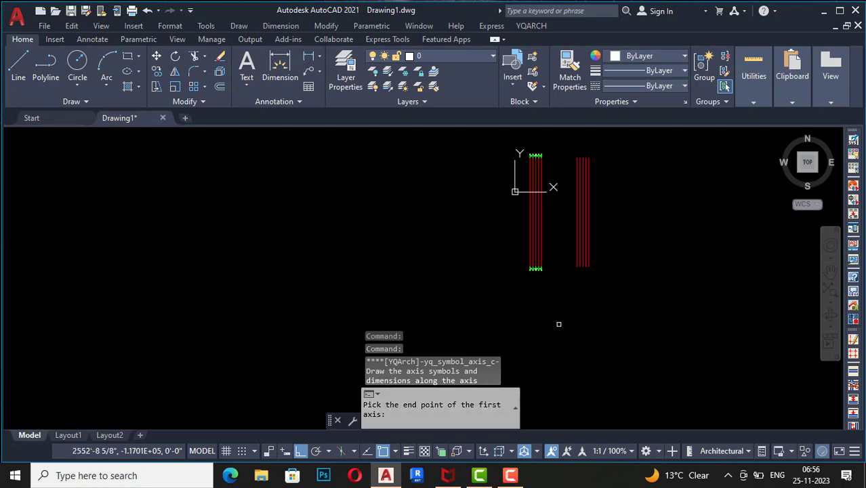
pyautogui.scroll(4, 558, 277)
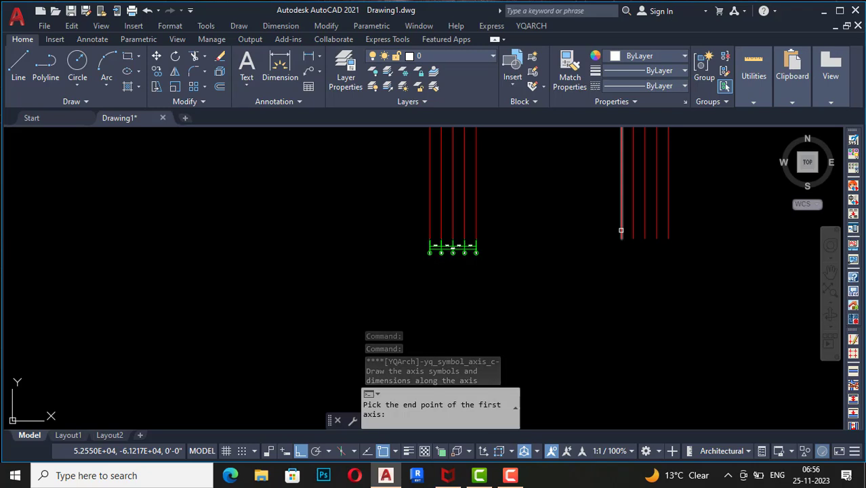
pyautogui.click(621, 230)
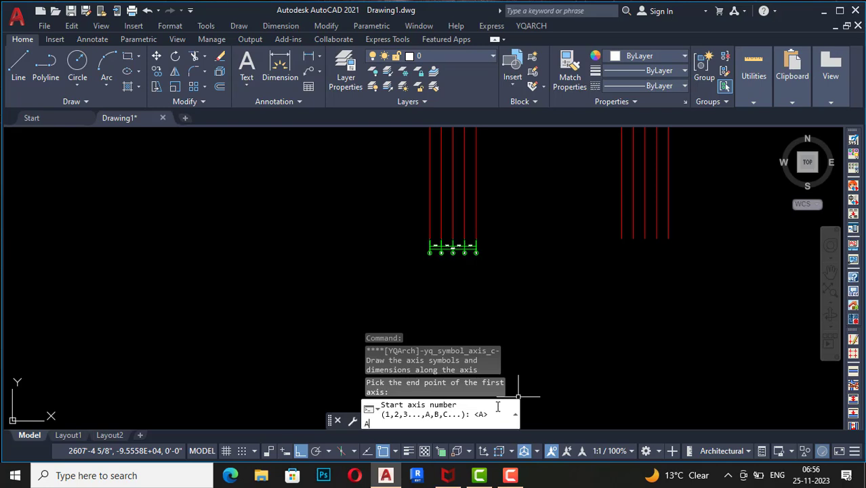
pyautogui.press('Return')
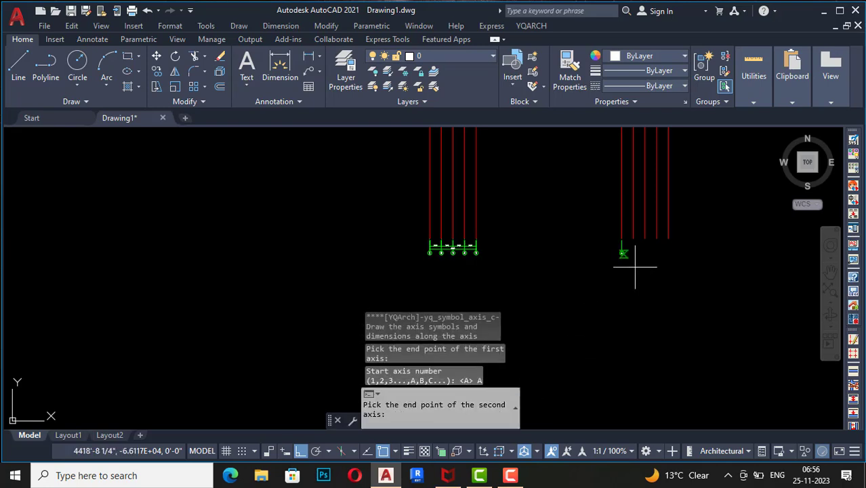
pyautogui.scroll(4, 621, 244)
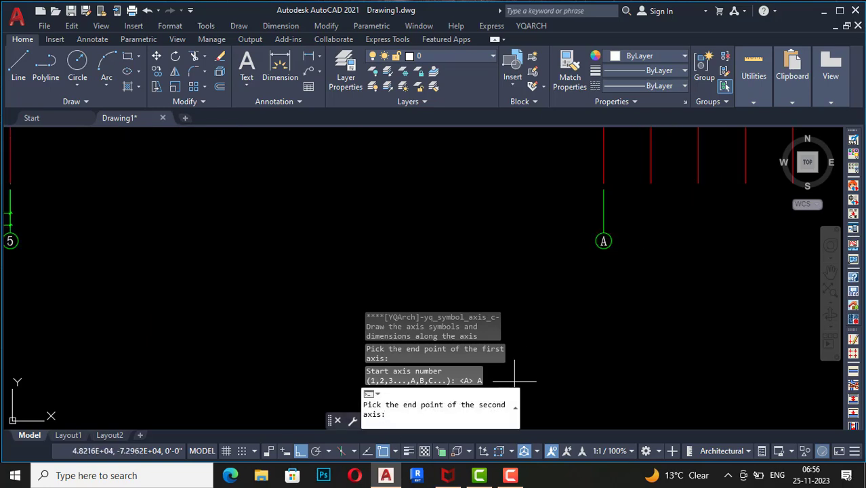
pyautogui.click(651, 183)
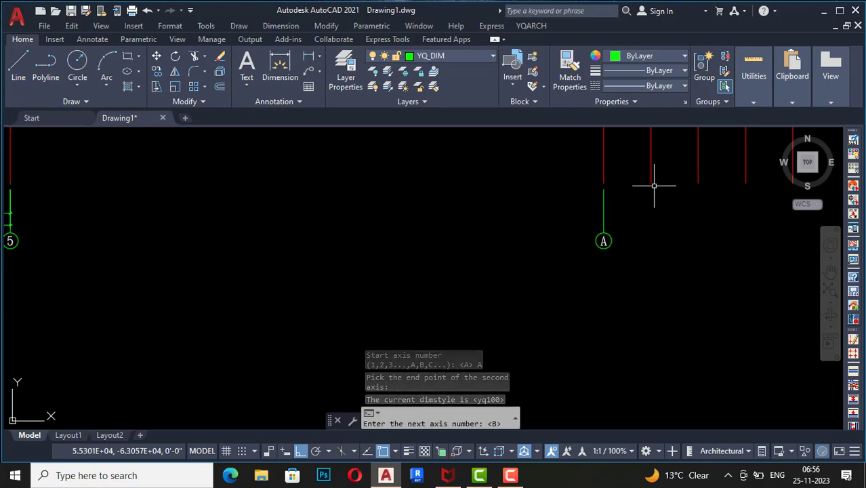
pyautogui.write('B')
pyautogui.press('Return')
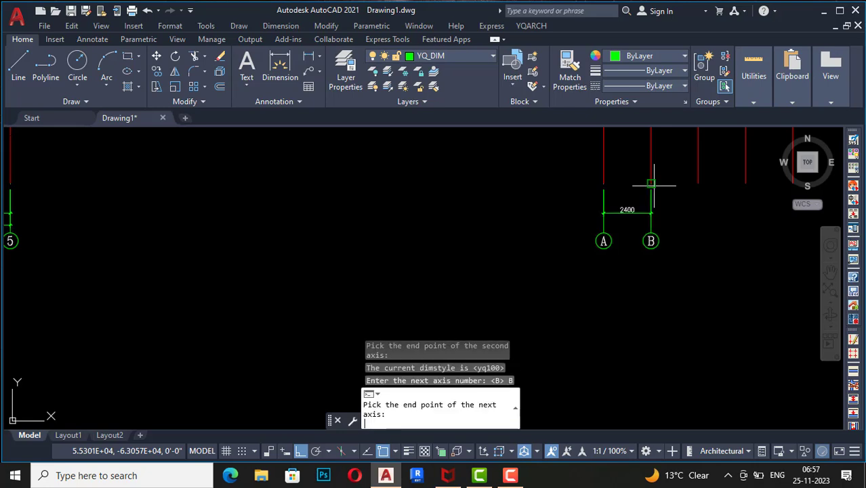
# Step: Label the third and fourth copied grid lines C and D and end labelling
pyautogui.scroll(3, 683, 214)
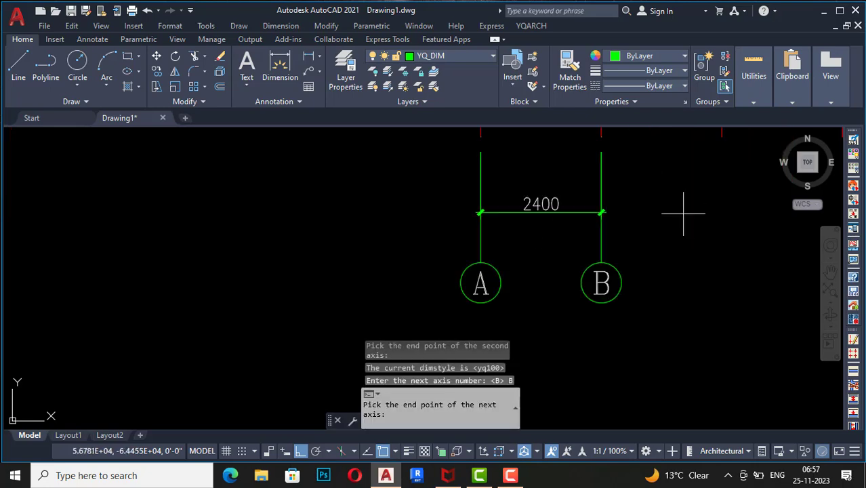
pyautogui.scroll(-2, 456, 251)
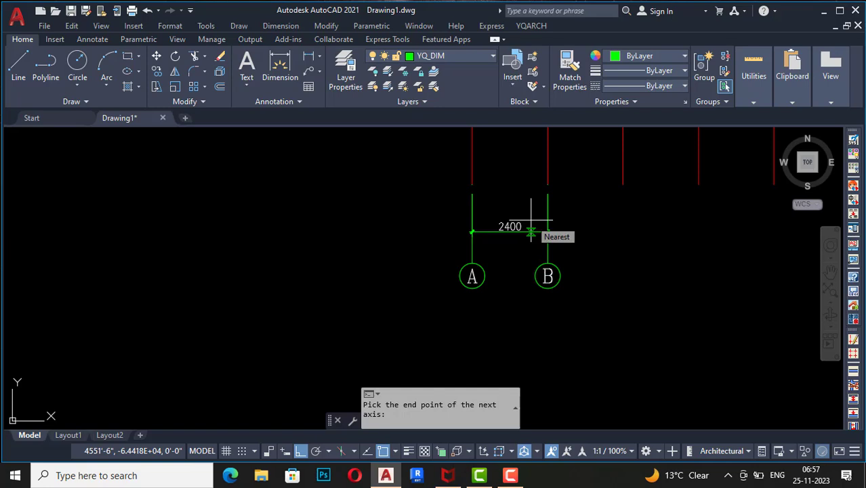
pyautogui.click(623, 184)
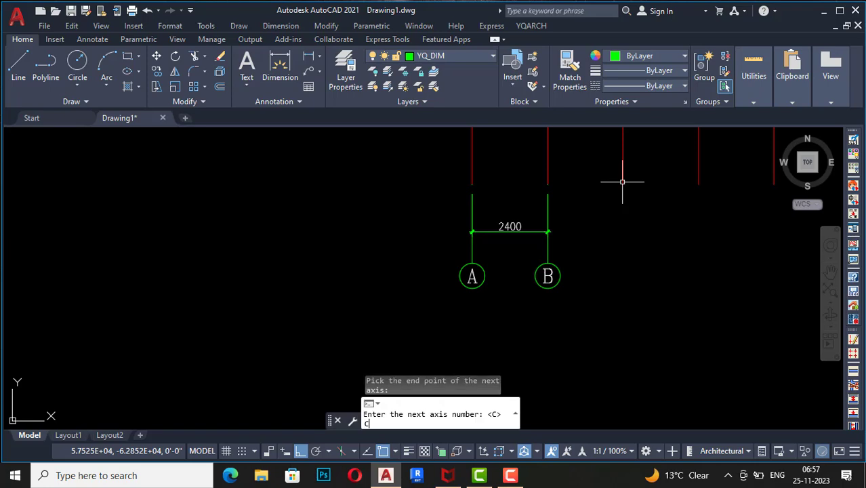
pyautogui.press('Return')
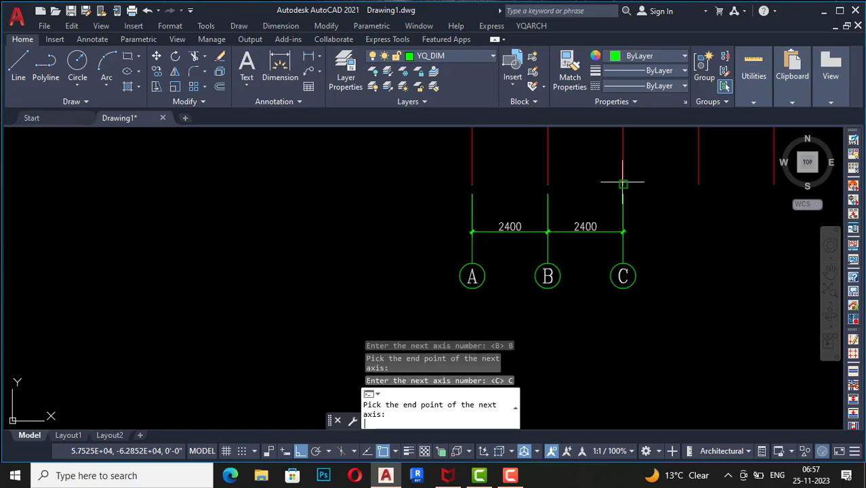
pyautogui.click(706, 185)
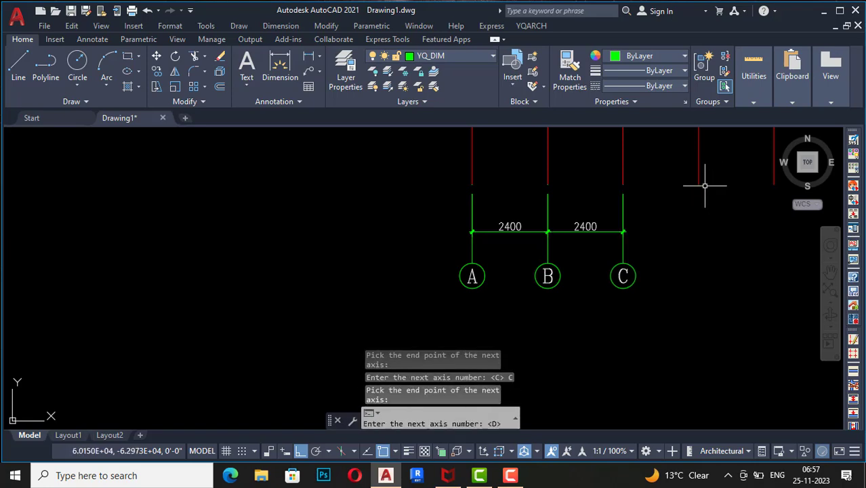
pyautogui.press('Return')
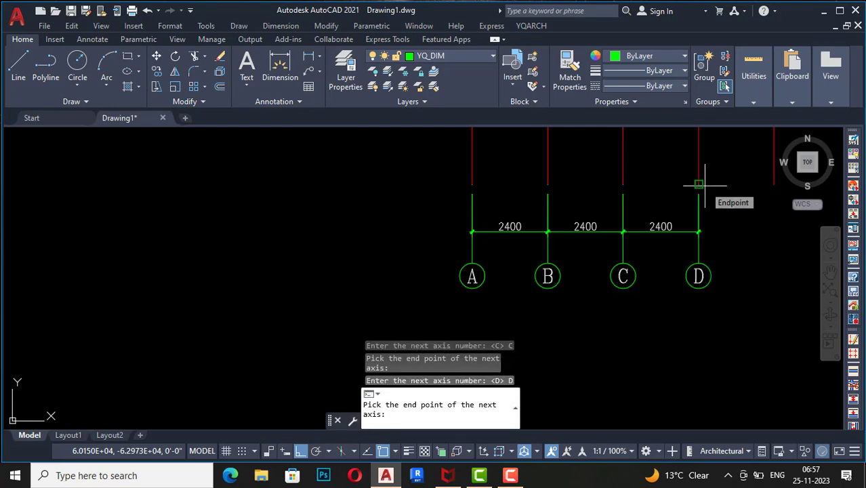
pyautogui.press('Escape')
pyautogui.press('Escape')
pyautogui.press('Escape')
pyautogui.scroll(-6, 426, 263)
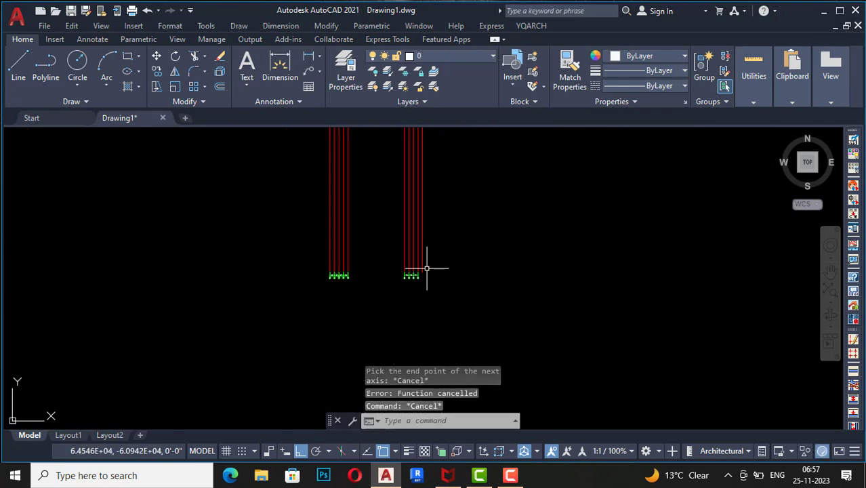
pyautogui.scroll(-2, 328, 293)
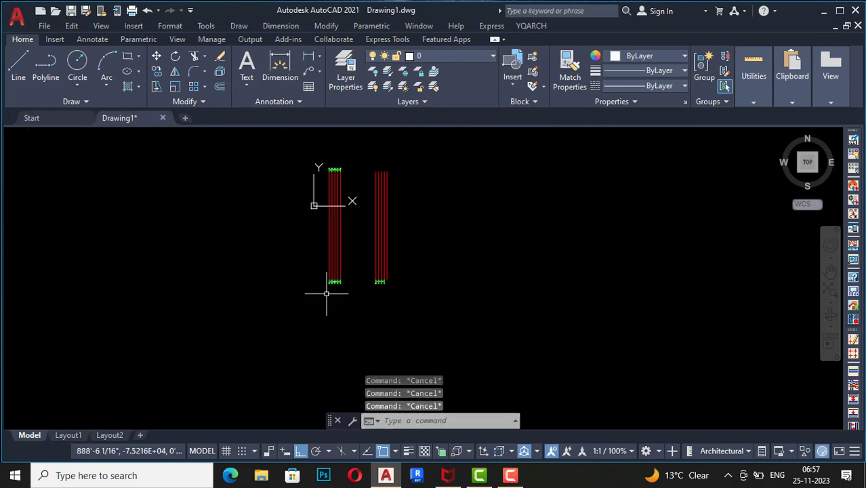
pyautogui.click(539, 29)
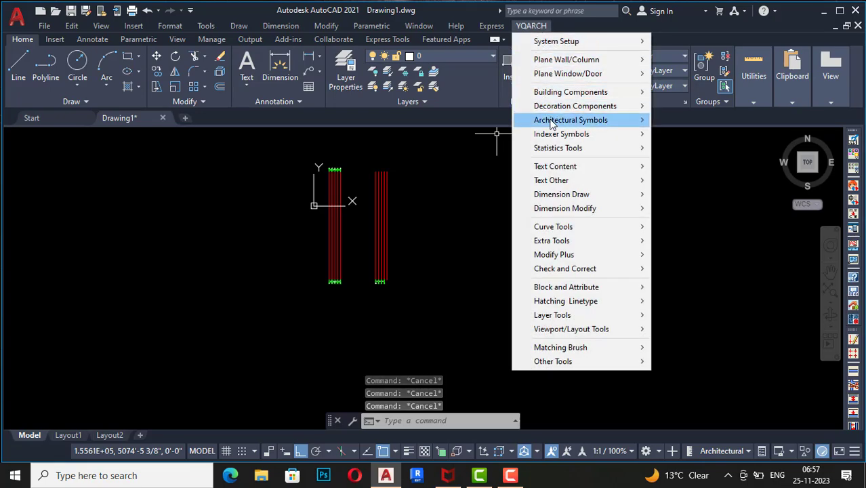
# Step: Place a Geodesic Coordinates marker reading A=-14.723, B=90.707 beside the grid
pyautogui.moveTo(551, 122)
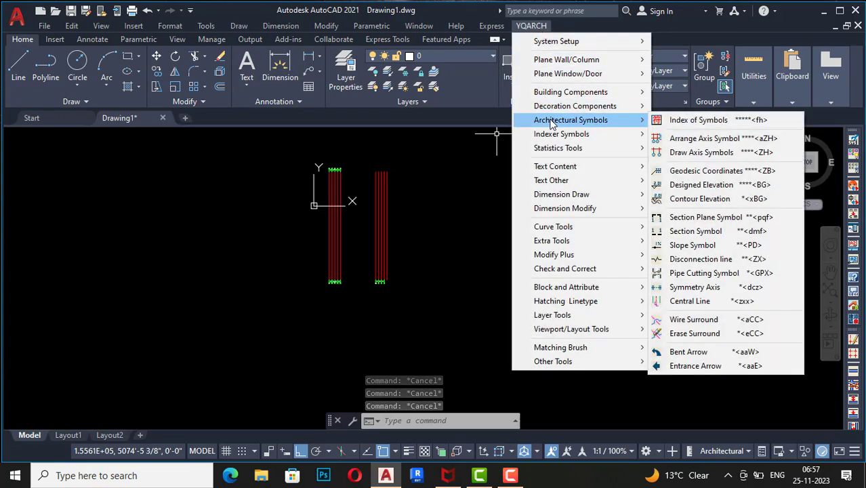
pyautogui.click(697, 175)
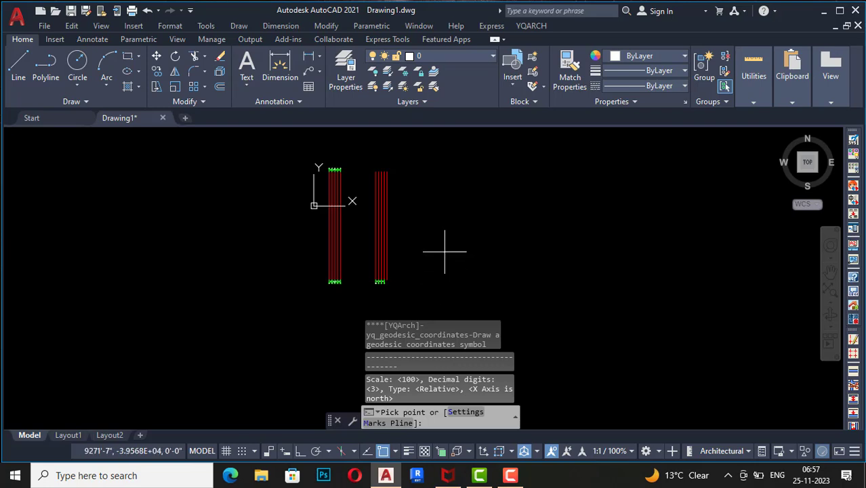
pyautogui.click(421, 223)
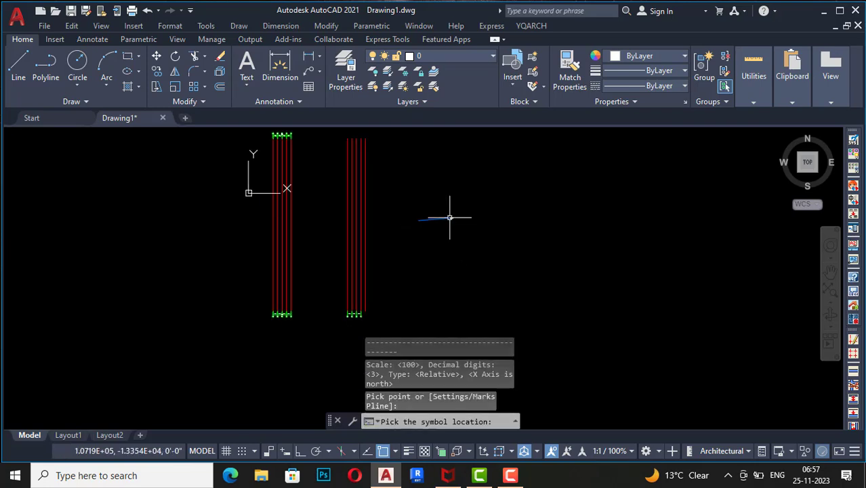
pyautogui.scroll(4, 451, 215)
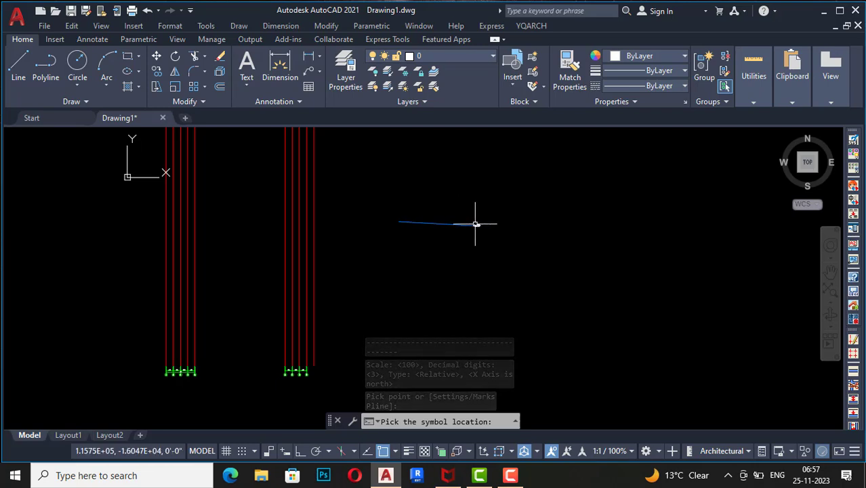
pyautogui.click(477, 221)
pyautogui.press('Escape')
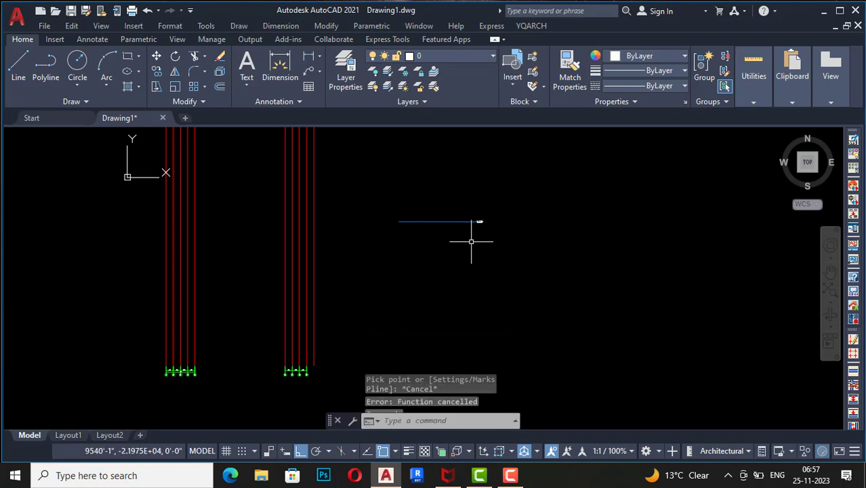
pyautogui.scroll(6, 474, 237)
pyautogui.scroll(5, 483, 184)
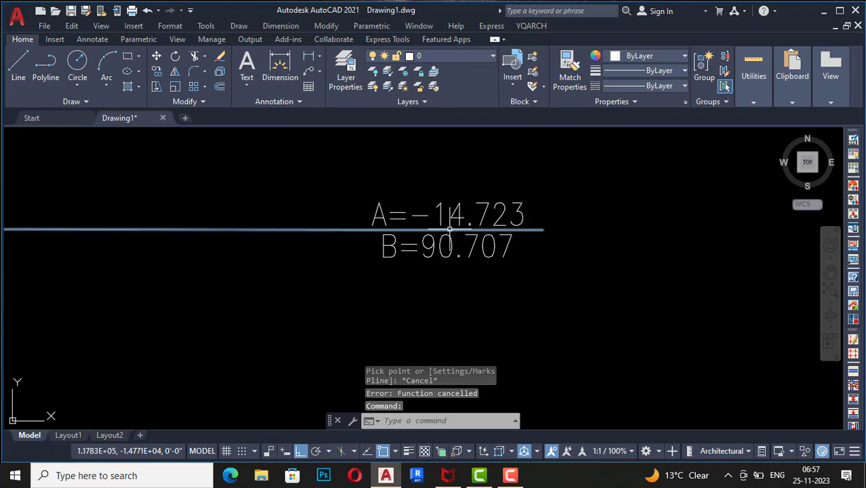
pyautogui.press('Escape')
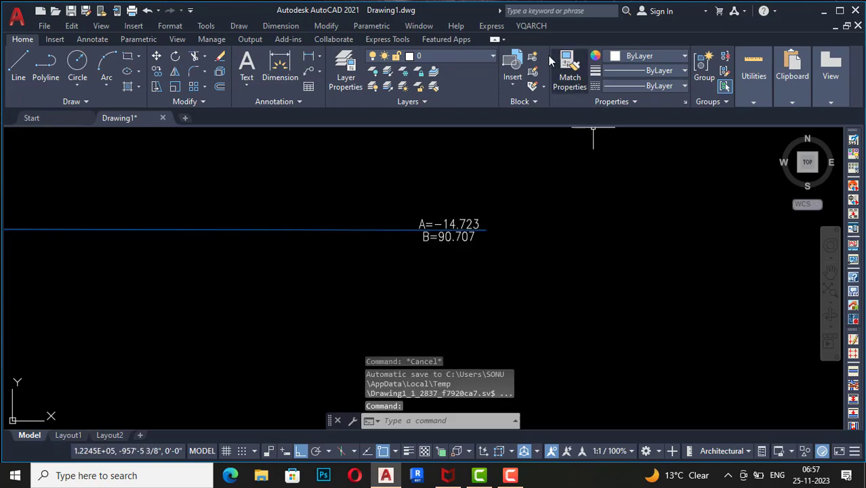
# Step: Insert a Designed Elevation mark reading −15.490 next to the coordinates label
pyautogui.click(532, 26)
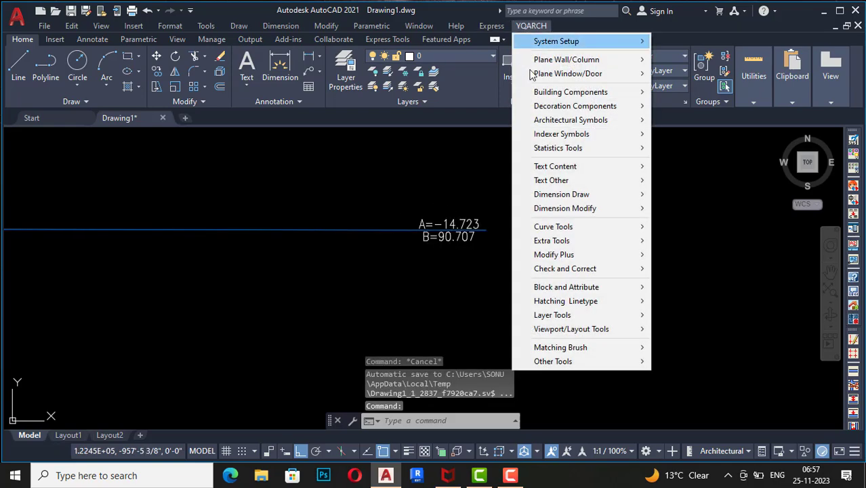
pyautogui.moveTo(545, 126)
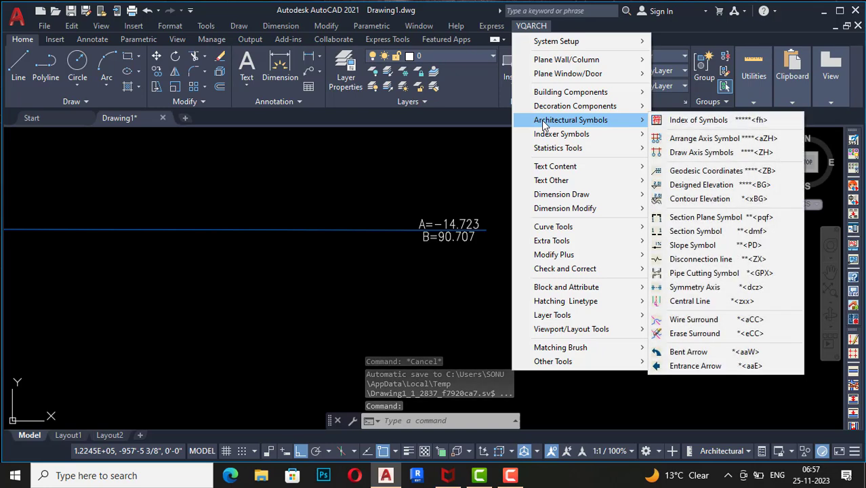
pyautogui.click(698, 189)
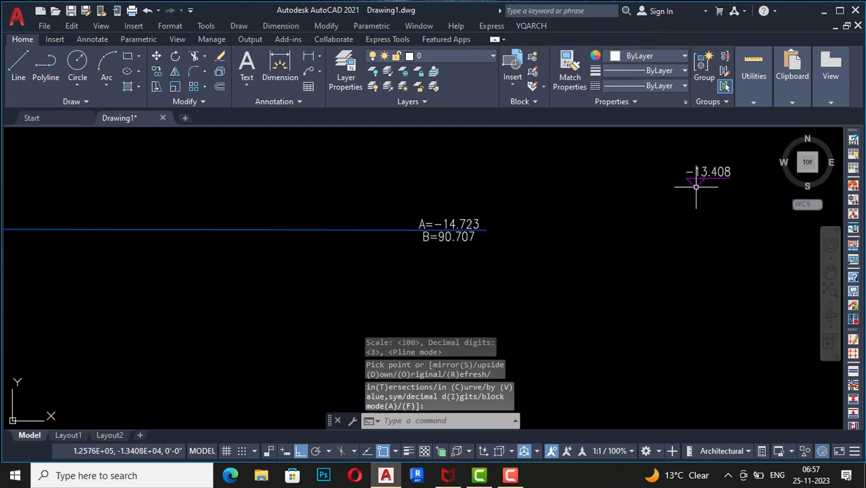
pyautogui.click(555, 252)
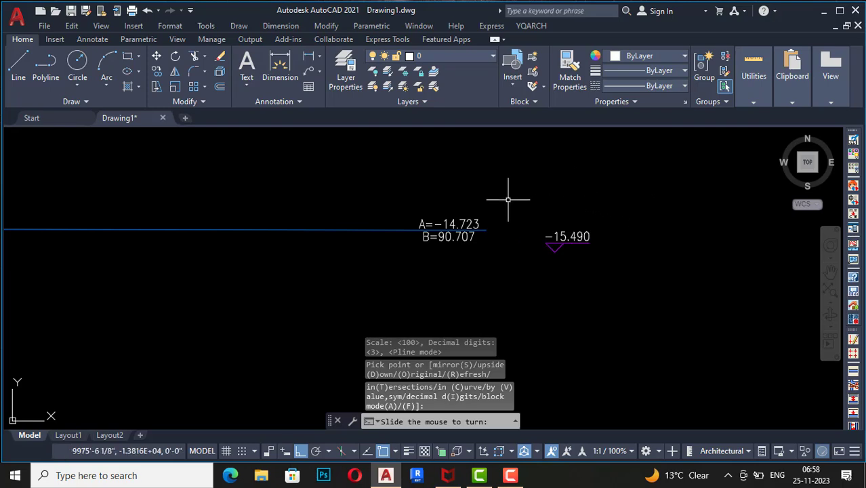
pyautogui.press('Escape')
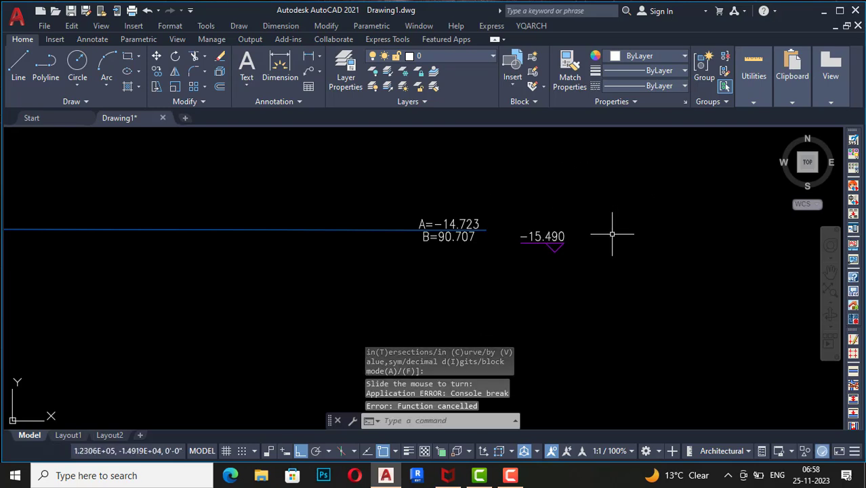
pyautogui.click(613, 233)
pyautogui.press('Escape')
pyautogui.scroll(4, 526, 240)
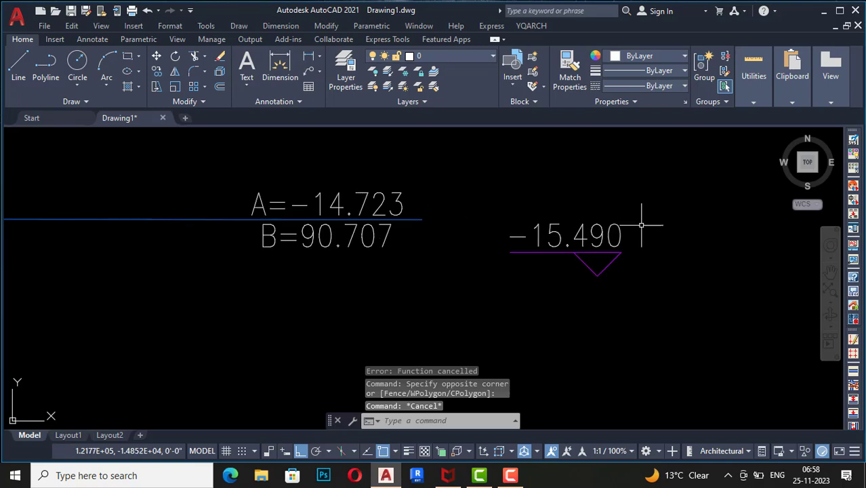
pyautogui.press('Escape')
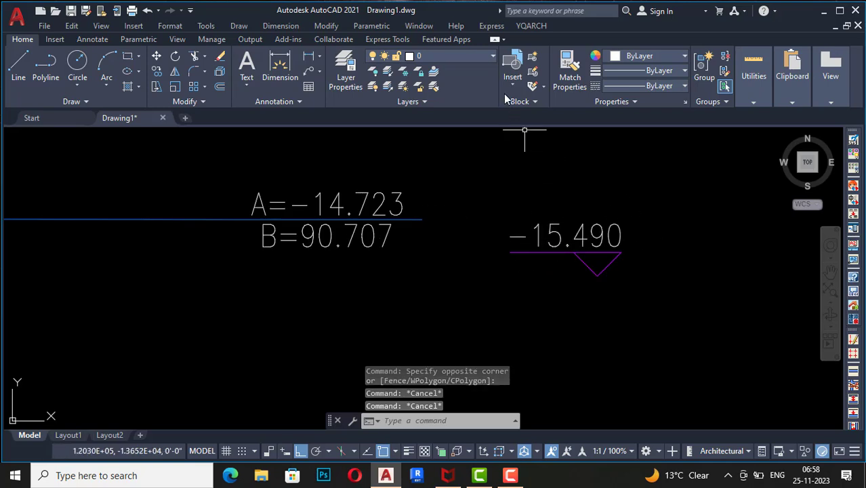
pyautogui.click(531, 26)
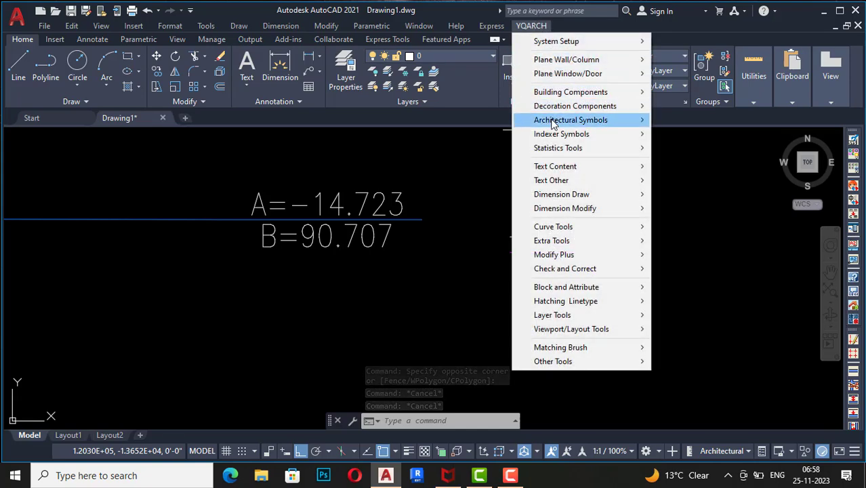
pyautogui.moveTo(554, 120)
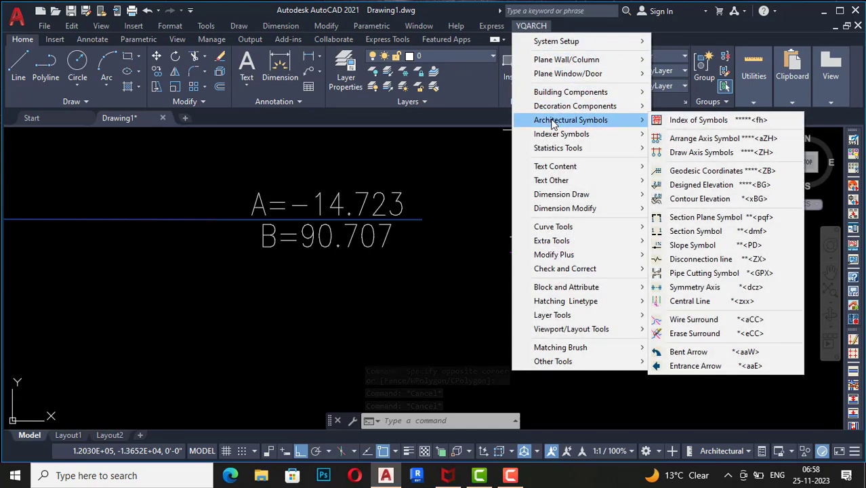
pyautogui.click(685, 203)
pyautogui.scroll(-10, 674, 203)
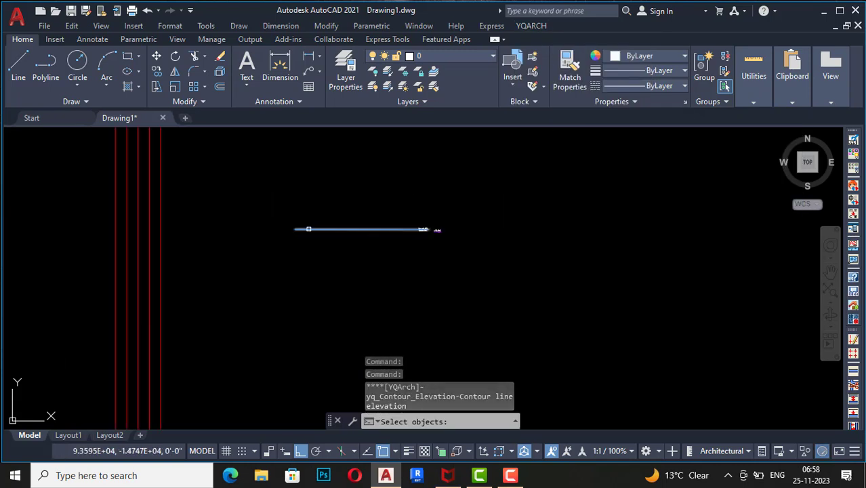
pyautogui.click(306, 230)
pyautogui.press('Escape')
pyautogui.scroll(5, 360, 227)
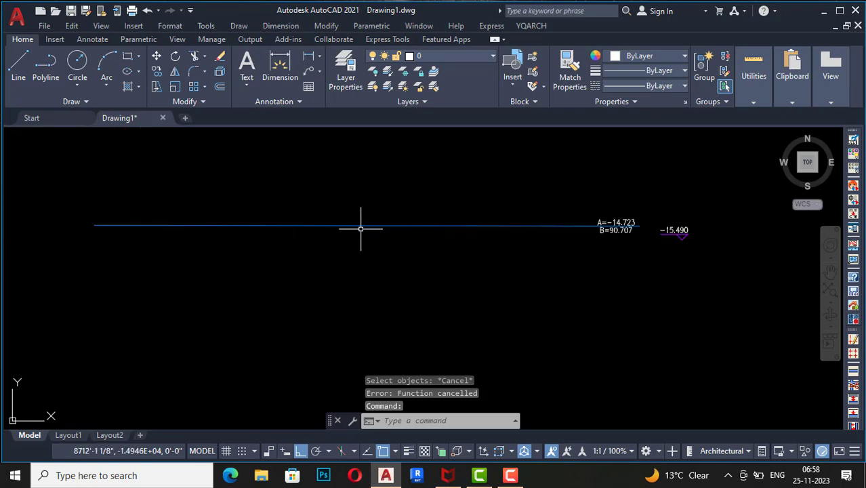
pyautogui.scroll(-5, 360, 226)
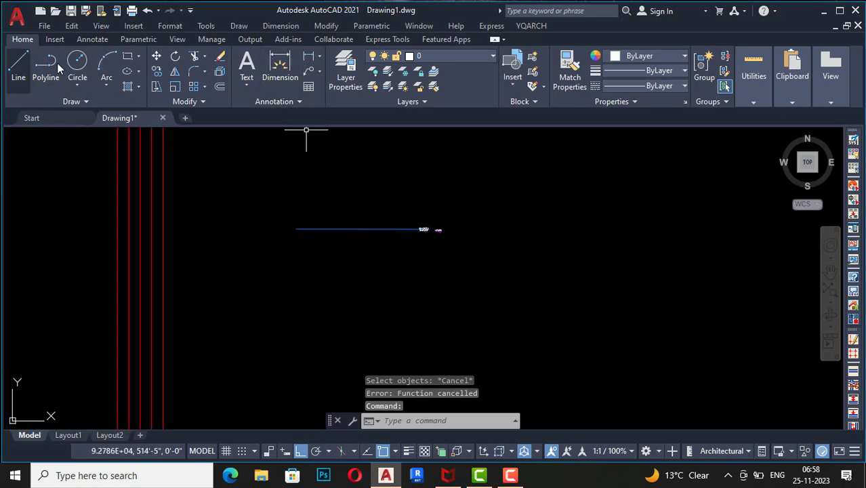
# Step: Draw a large three-point arc to the right of the blue line
pyautogui.click(109, 61)
pyautogui.click(449, 279)
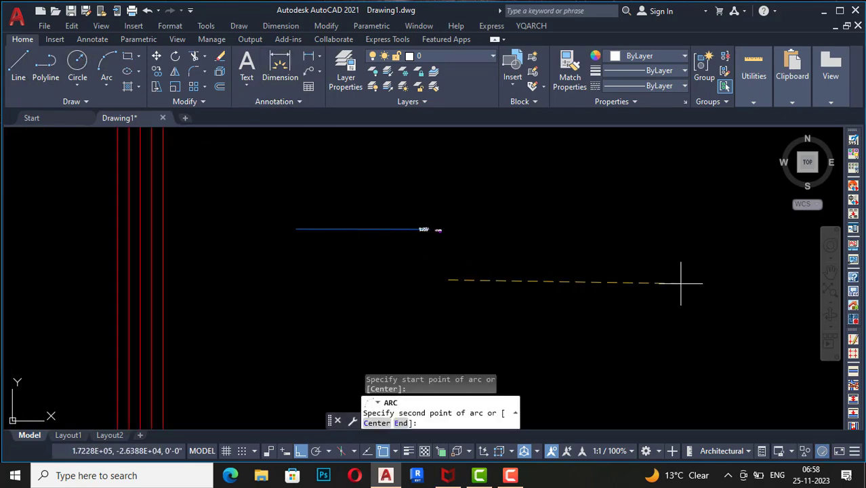
pyautogui.click(682, 284)
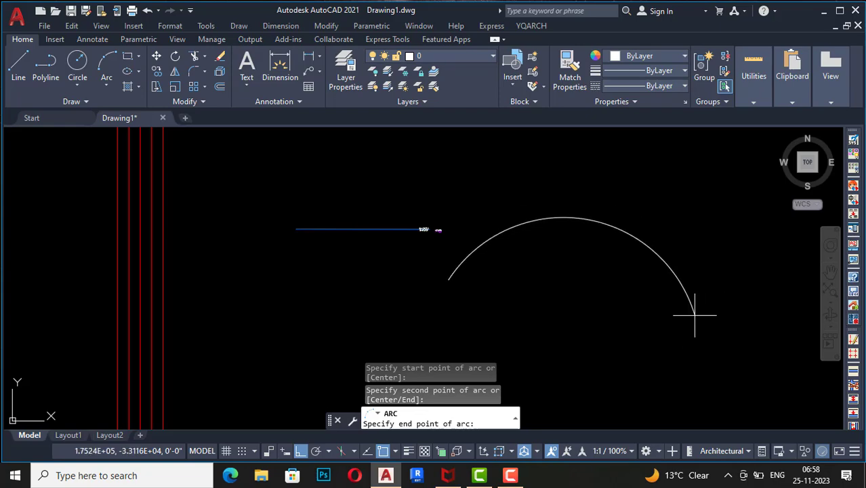
pyautogui.click(695, 315)
pyautogui.press('Escape')
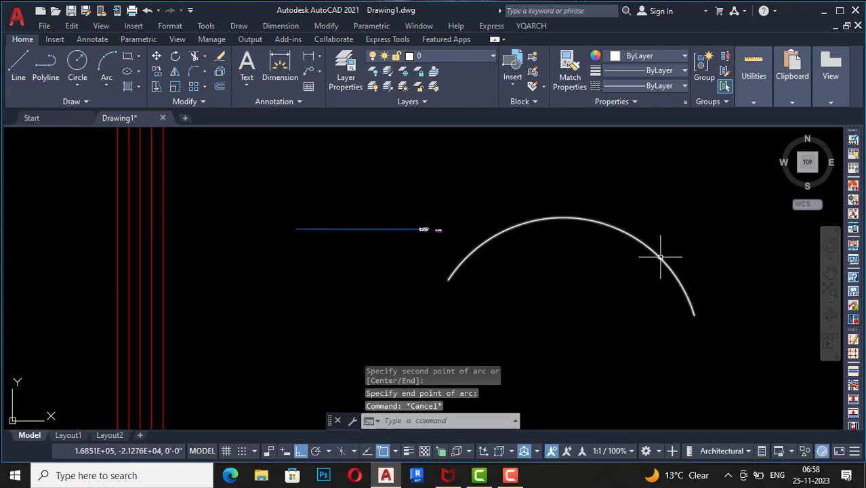
# Step: Tag the arc's crest with a ±0.000 Contour Elevation label
pyautogui.click(524, 26)
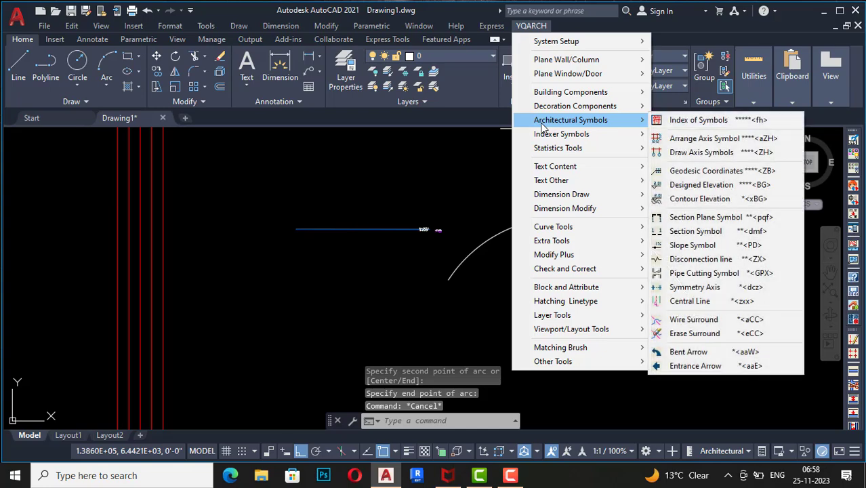
pyautogui.click(701, 200)
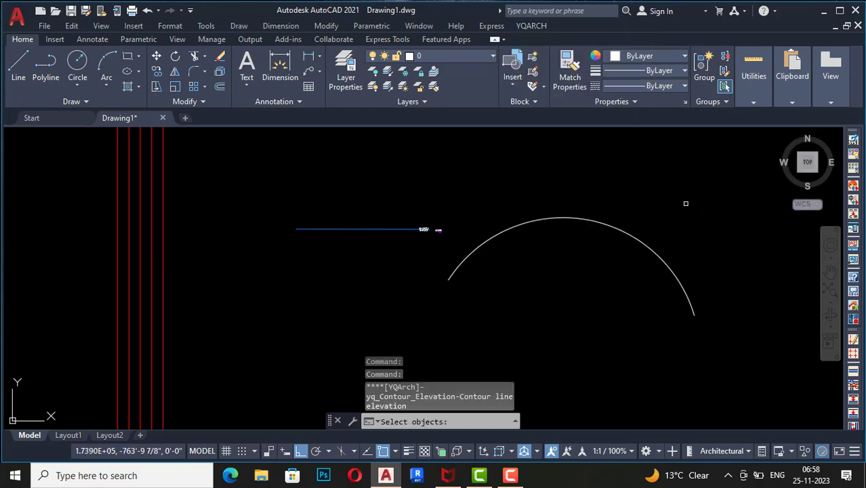
pyautogui.click(606, 225)
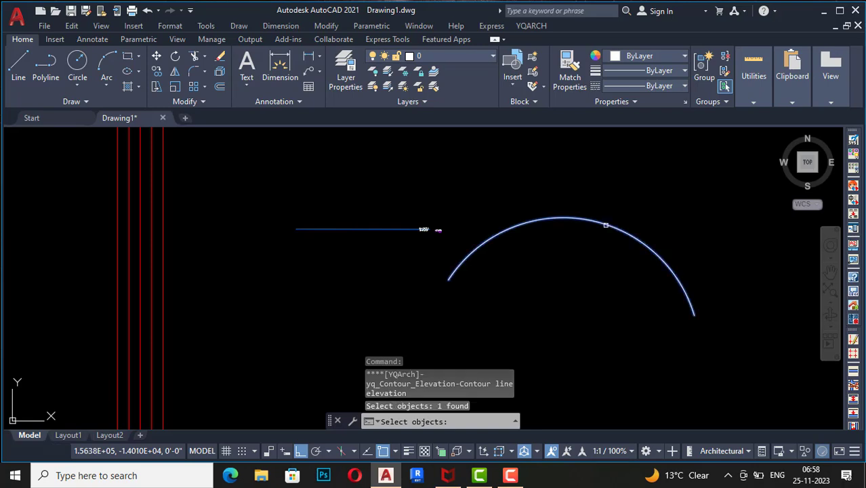
pyautogui.press('Return')
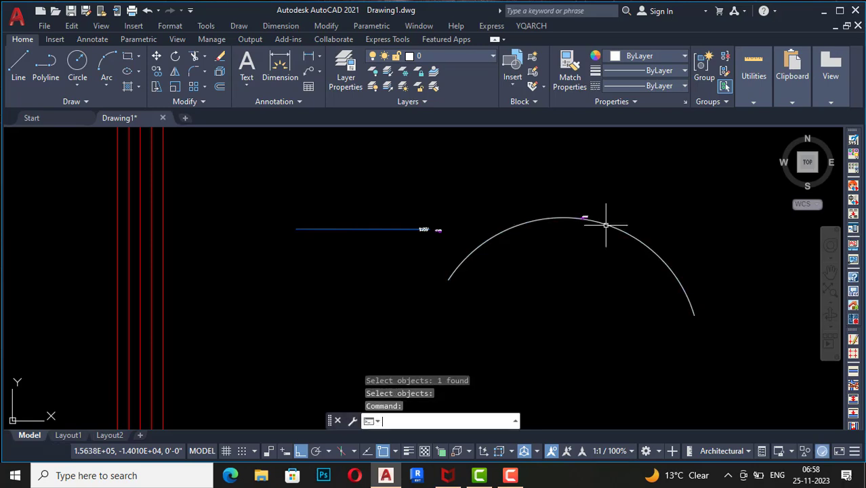
pyautogui.scroll(6, 600, 218)
pyautogui.scroll(-6, 549, 204)
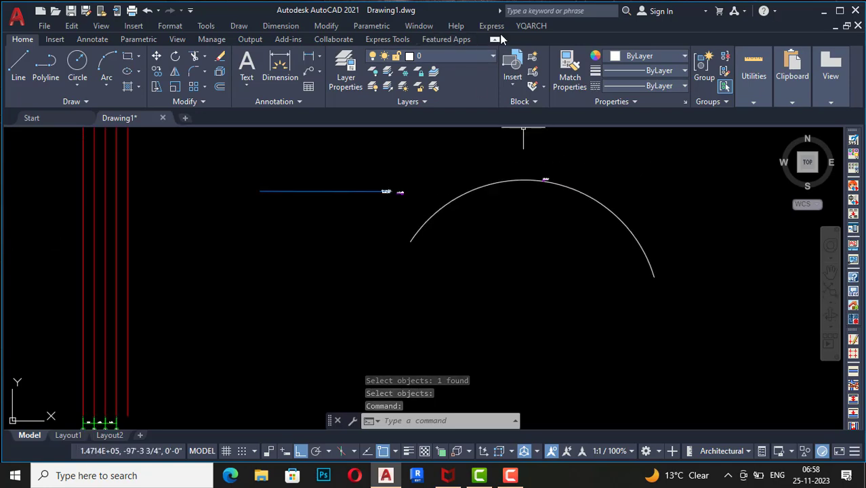
# Step: Lay a Section Plane Symbol cut line across the arc from its left end to right end
pyautogui.click(528, 27)
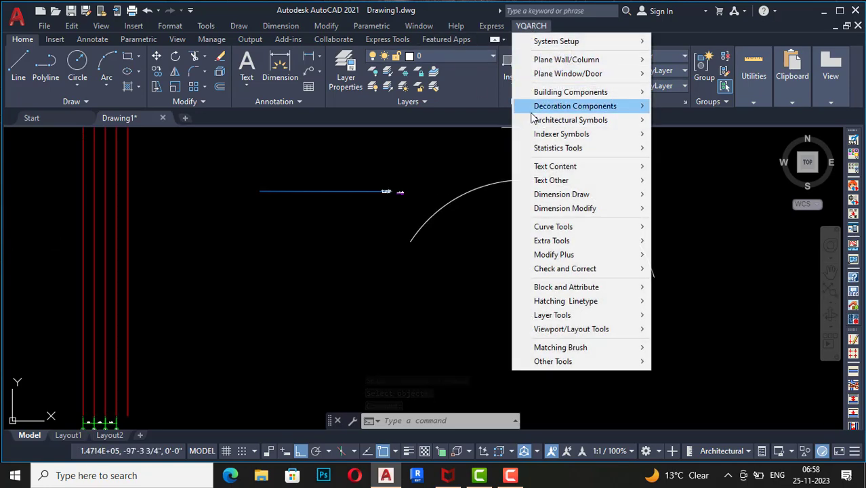
pyautogui.moveTo(543, 122)
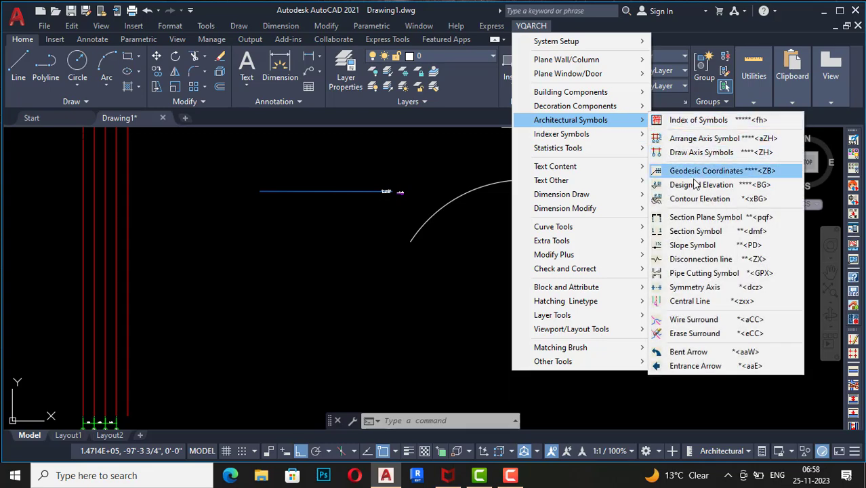
pyautogui.click(698, 218)
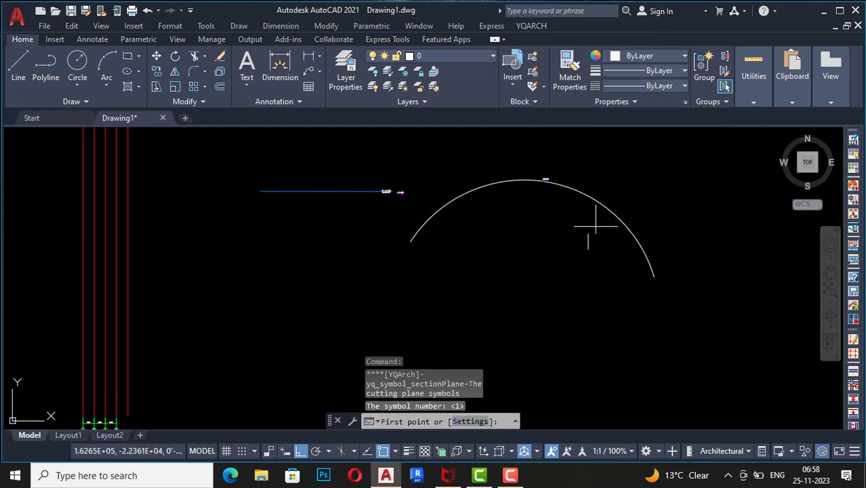
pyautogui.click(410, 241)
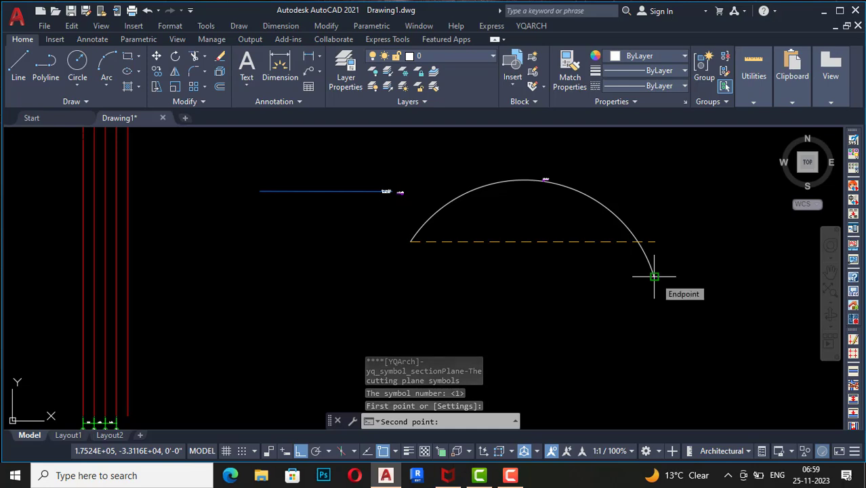
pyautogui.click(653, 240)
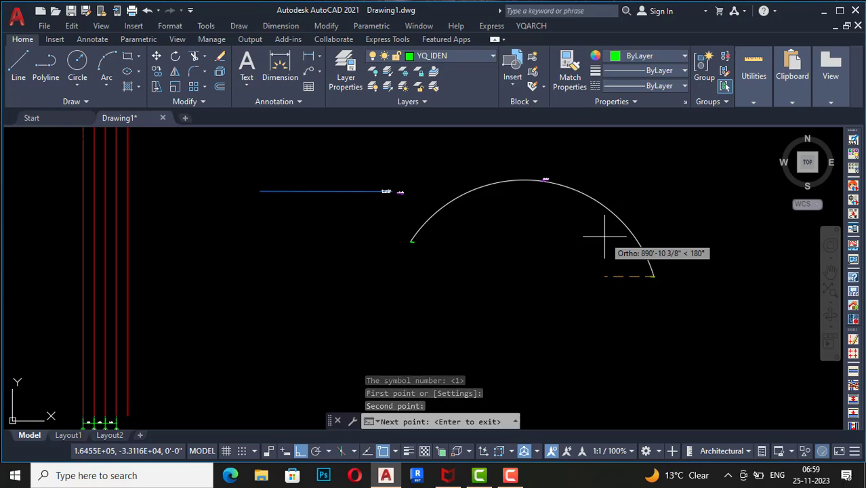
pyautogui.click(673, 241)
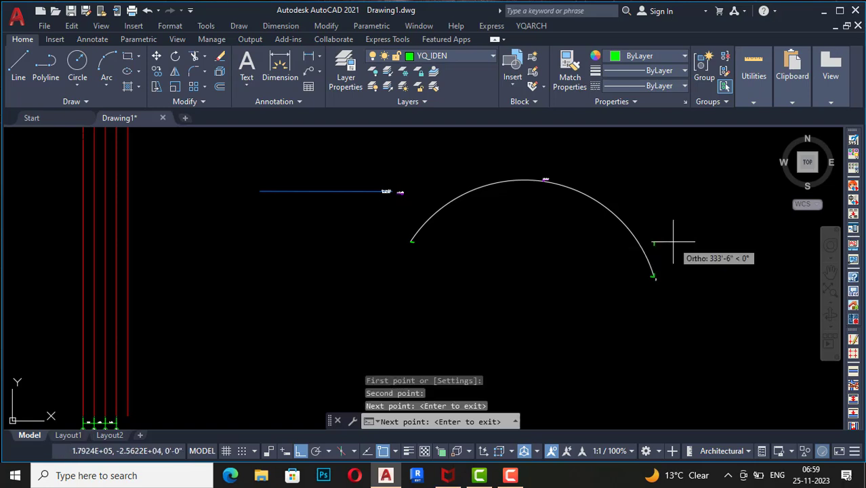
pyautogui.press('Return')
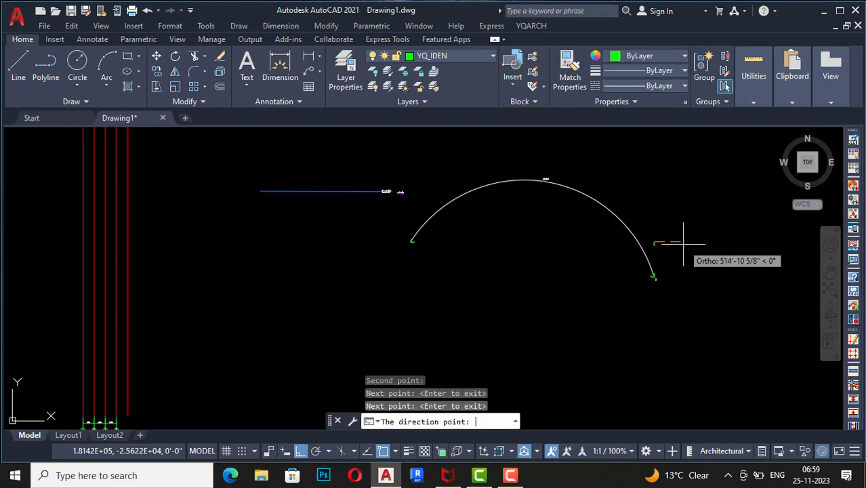
pyautogui.scroll(5, 654, 268)
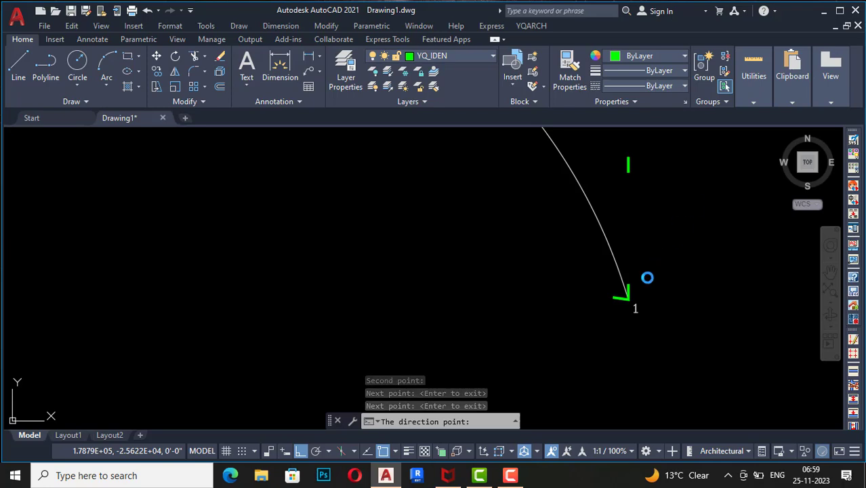
pyautogui.scroll(-5, 649, 299)
pyautogui.scroll(5, 391, 261)
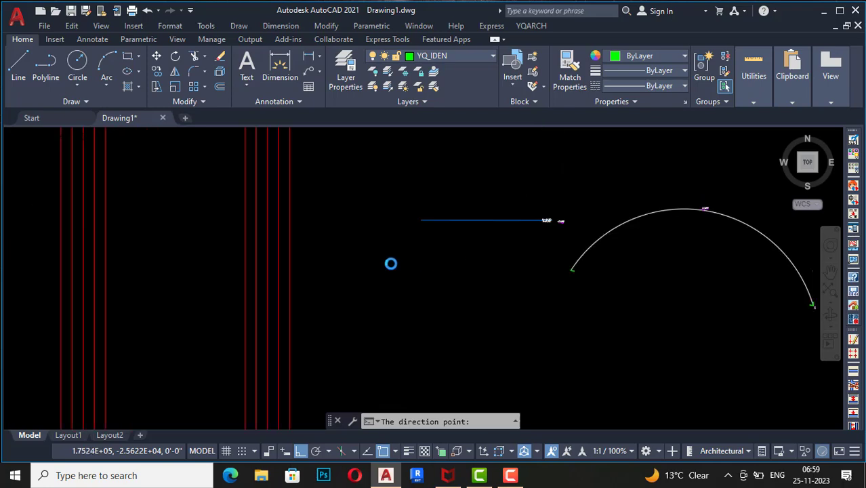
pyautogui.scroll(3, 729, 278)
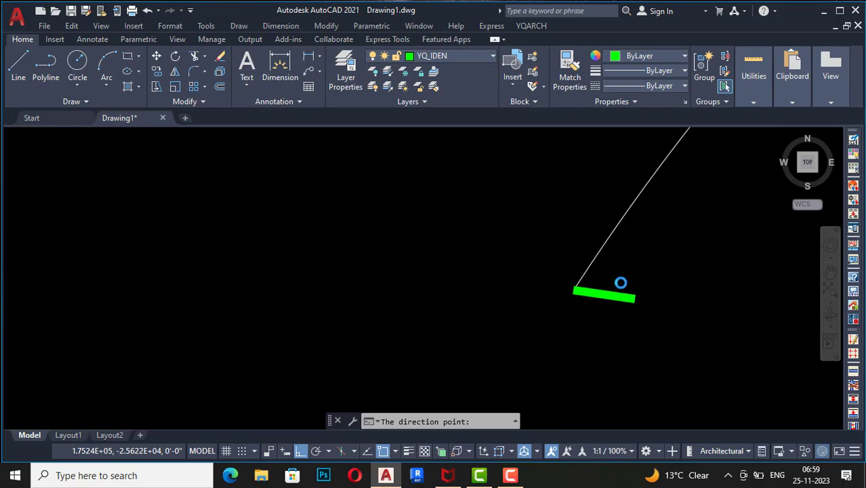
pyautogui.scroll(-8, 447, 248)
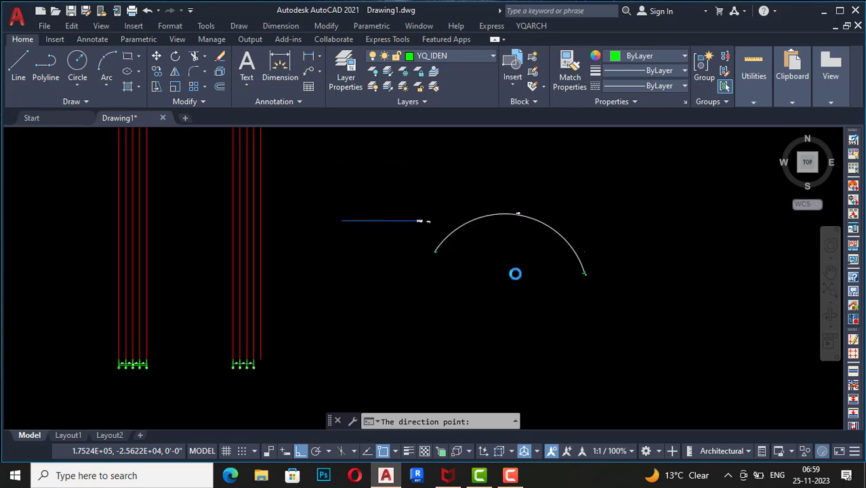
pyautogui.scroll(4, 457, 277)
pyautogui.scroll(4, 458, 246)
pyautogui.scroll(-3, 501, 261)
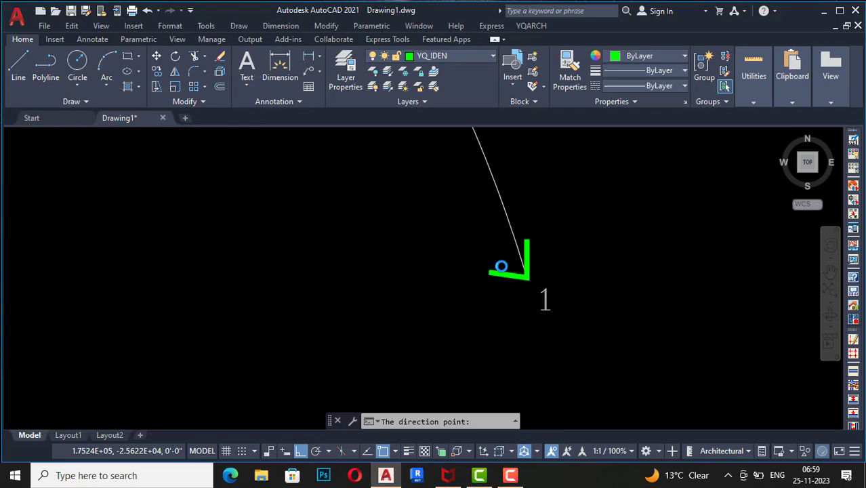
pyautogui.scroll(-2, 503, 266)
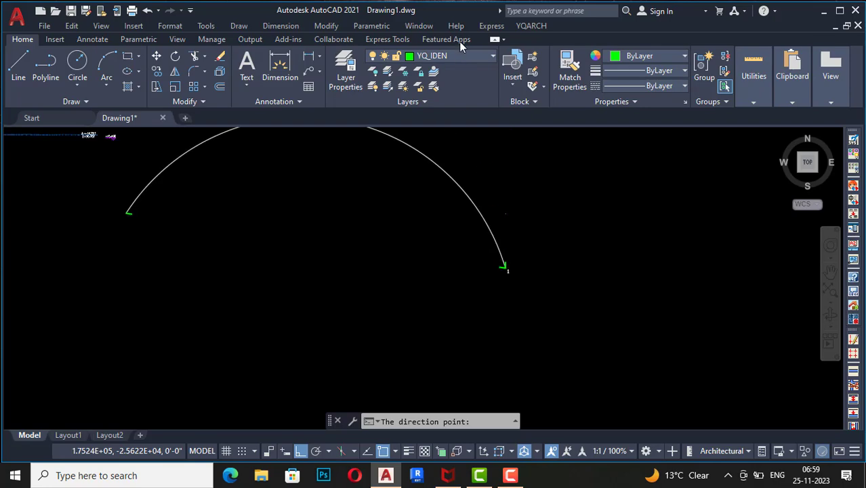
# Step: Set the section cut's viewing direction and exit the repeated symbol command
pyautogui.click(533, 27)
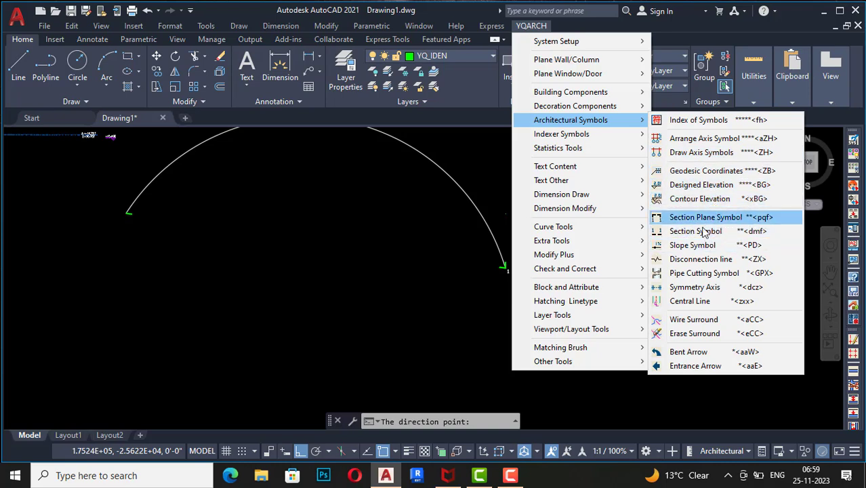
pyautogui.click(701, 232)
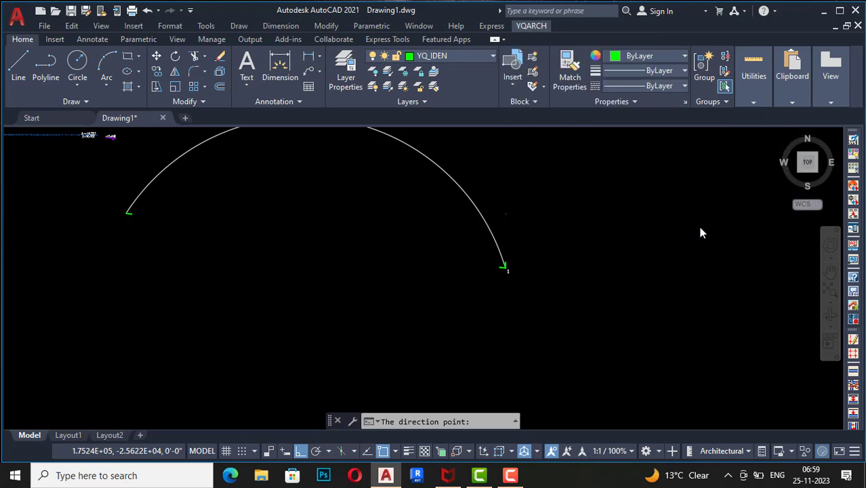
pyautogui.click(701, 232)
pyautogui.press('Escape')
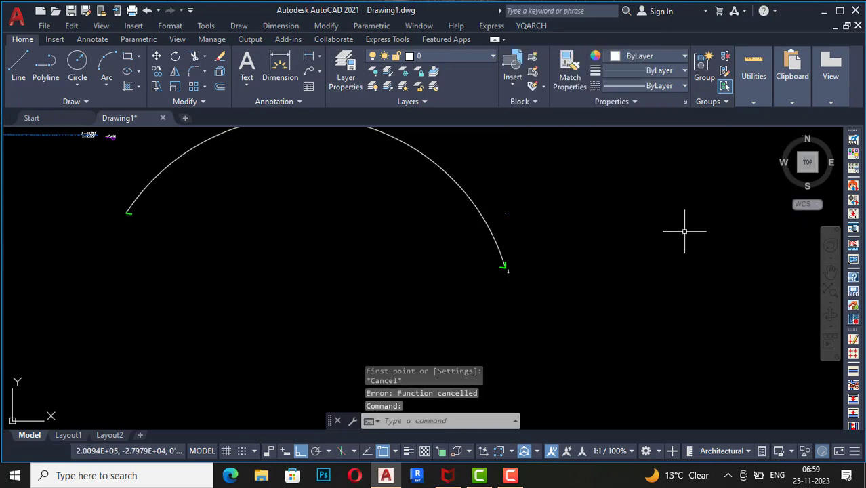
pyautogui.click(530, 27)
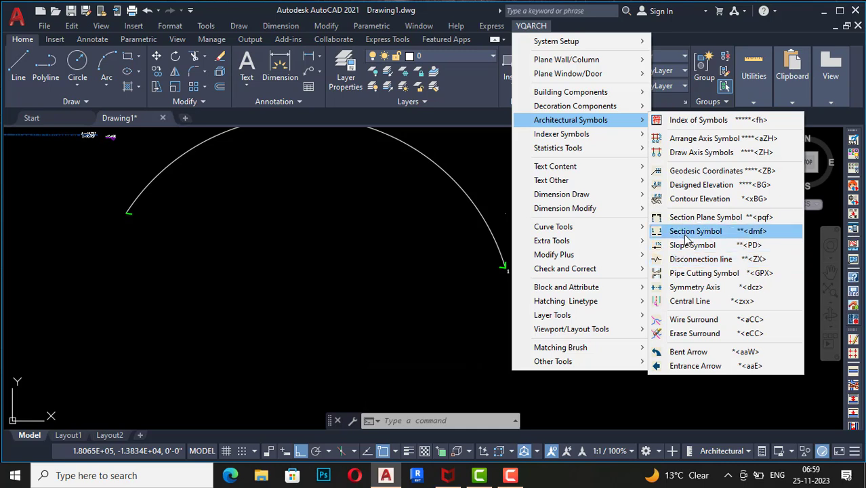
# Step: Place a Section Symbol numbered 1 with two short green cut marks right of the arc
pyautogui.click(696, 231)
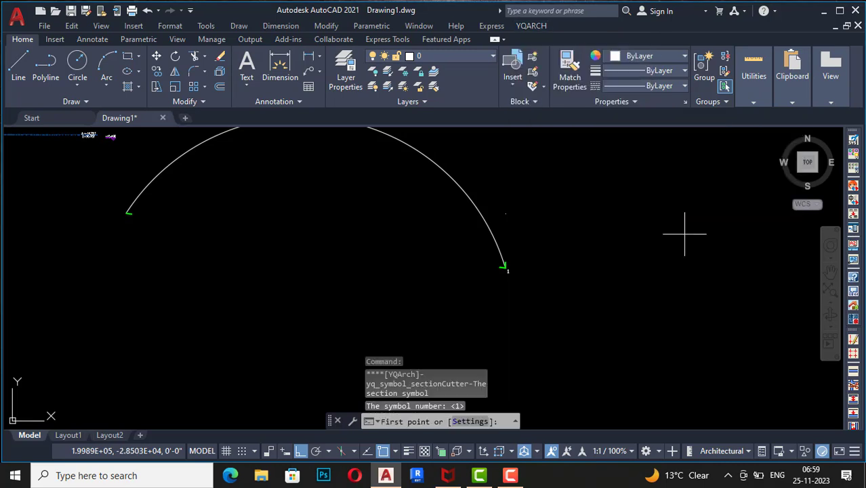
pyautogui.click(622, 313)
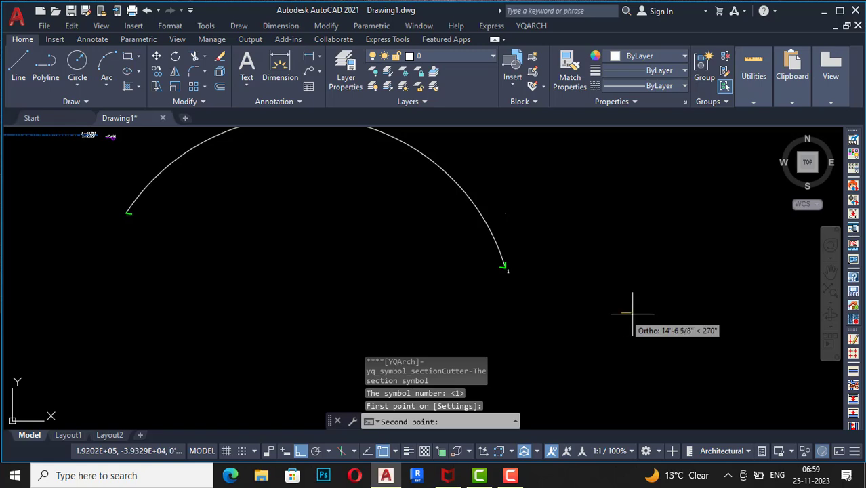
pyautogui.click(766, 297)
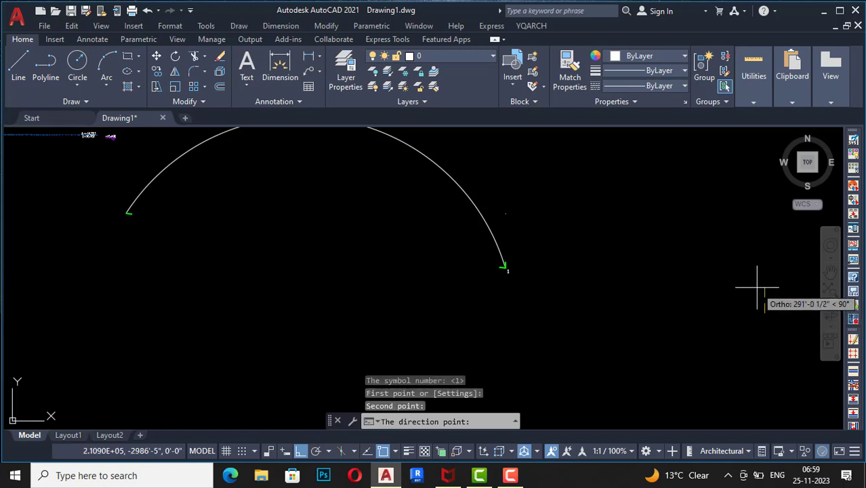
pyautogui.click(764, 280)
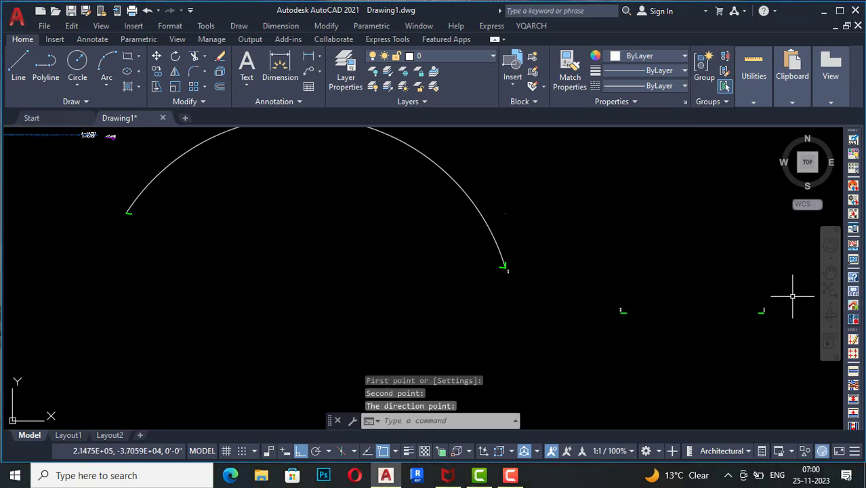
pyautogui.scroll(4, 793, 294)
pyautogui.scroll(4, 712, 346)
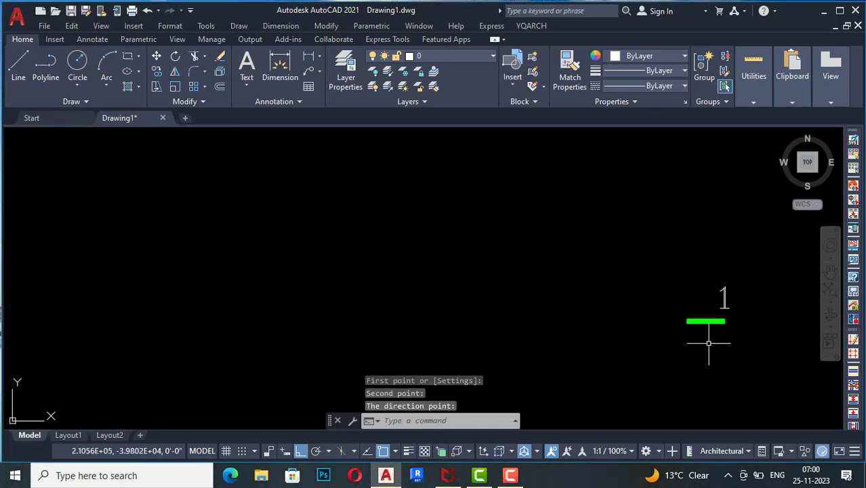
pyautogui.press('Escape')
pyautogui.press('Escape')
pyautogui.scroll(-3, 632, 264)
pyautogui.scroll(2, 401, 273)
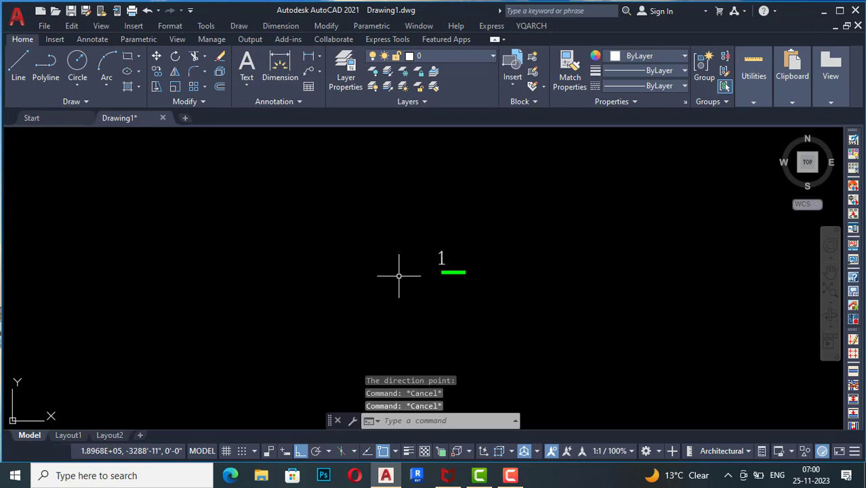
pyautogui.scroll(-2, 400, 273)
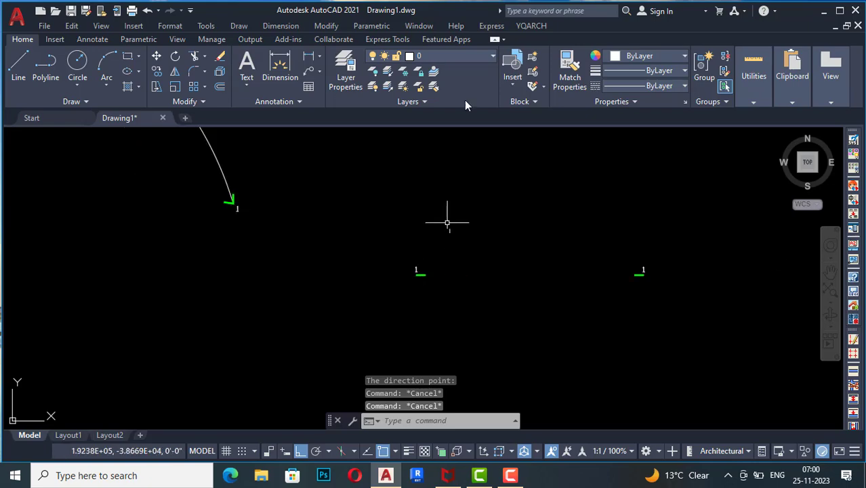
# Step: Place a diagonal YQArch slope arrow labelled i=1.00%, accepting the default length and slope
pyautogui.click(533, 27)
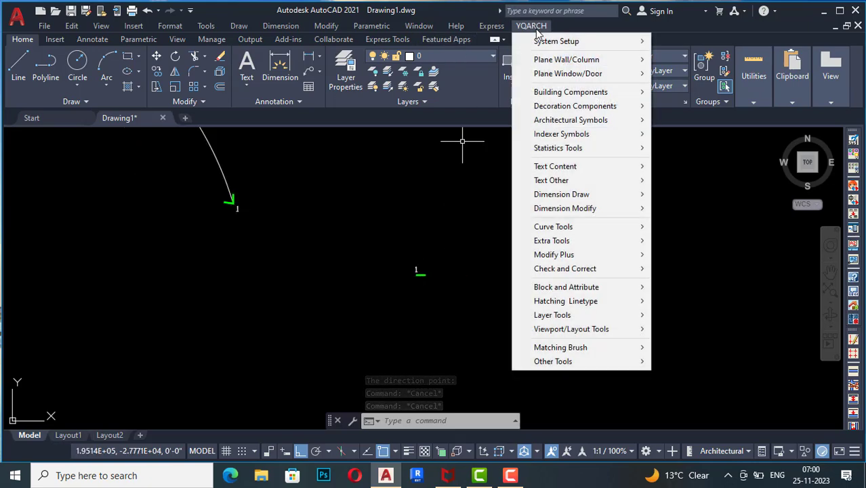
pyautogui.moveTo(553, 122)
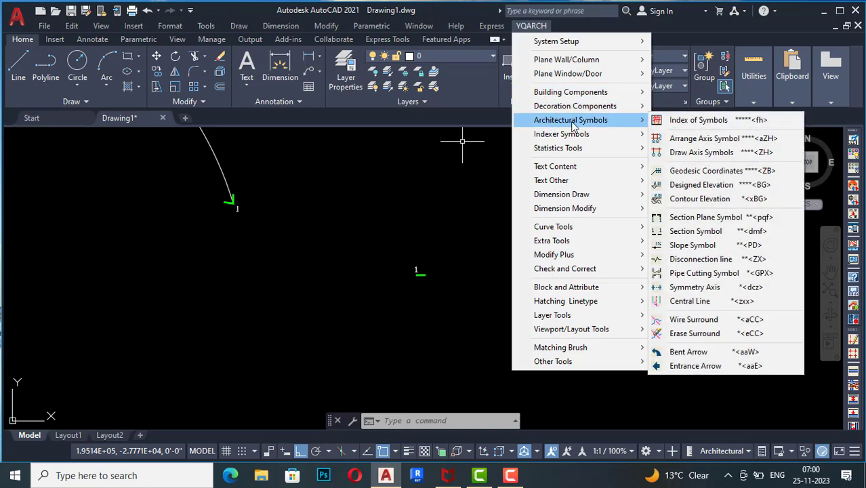
pyautogui.click(712, 250)
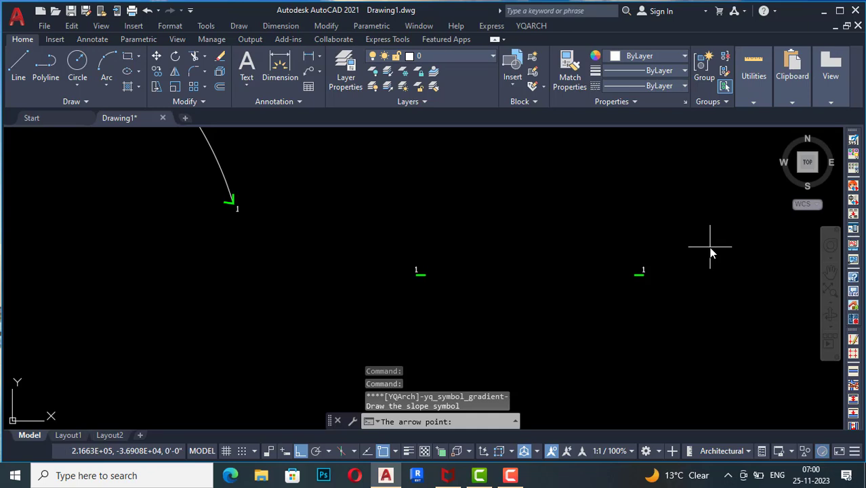
pyautogui.click(403, 209)
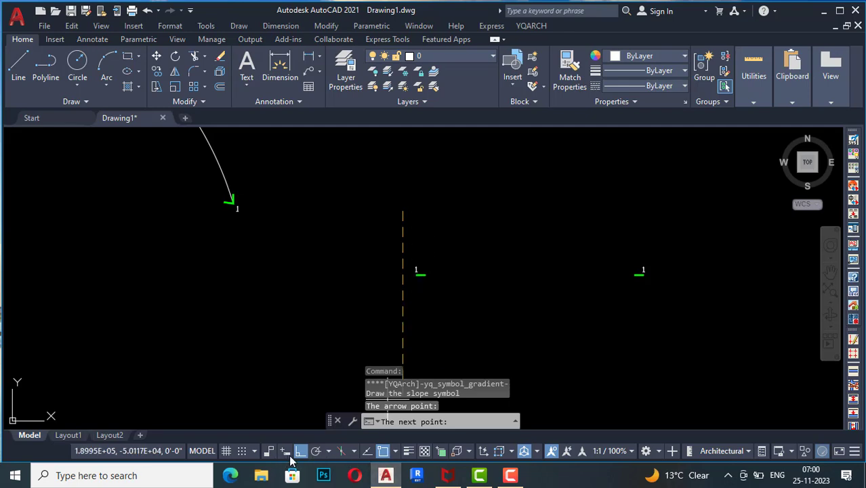
pyautogui.click(303, 453)
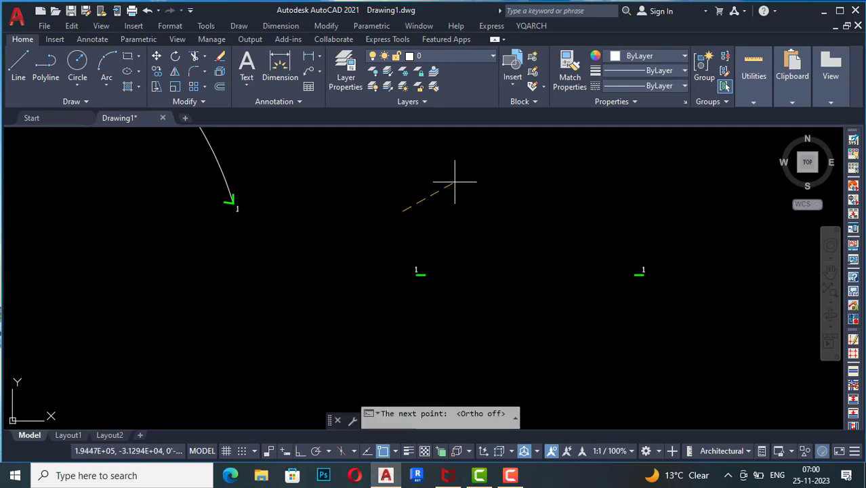
pyautogui.press('Return')
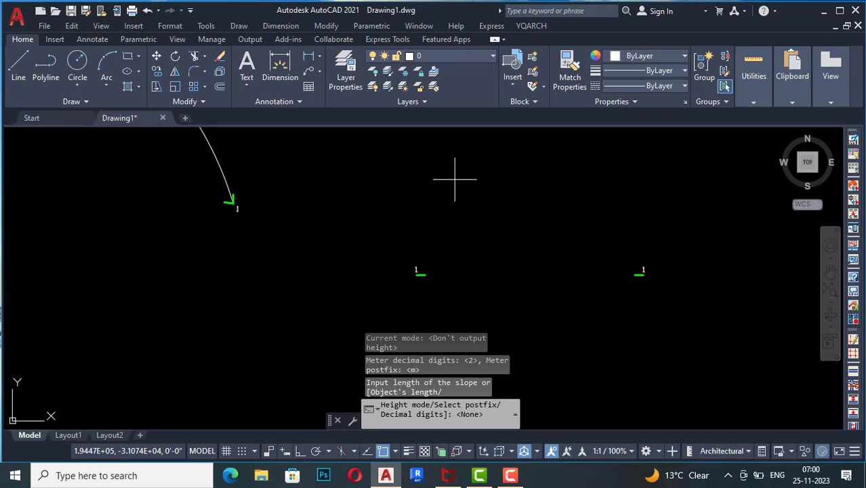
pyautogui.press('Return')
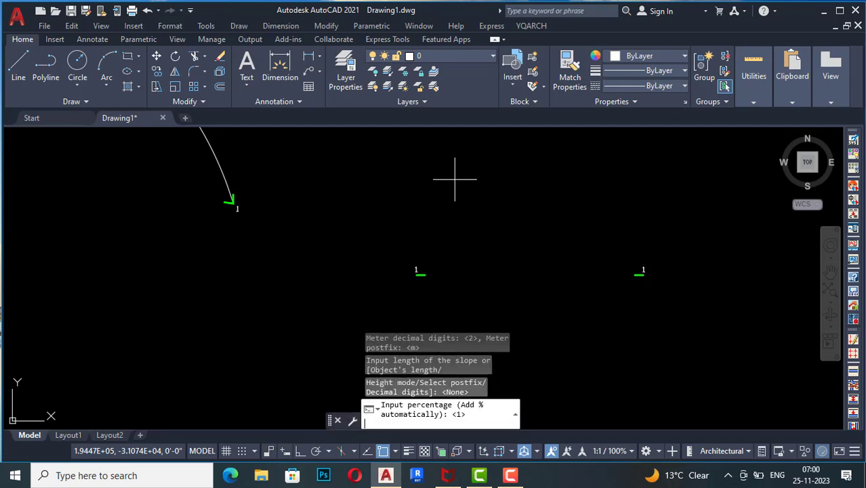
pyautogui.press('Return')
pyautogui.scroll(7, 437, 188)
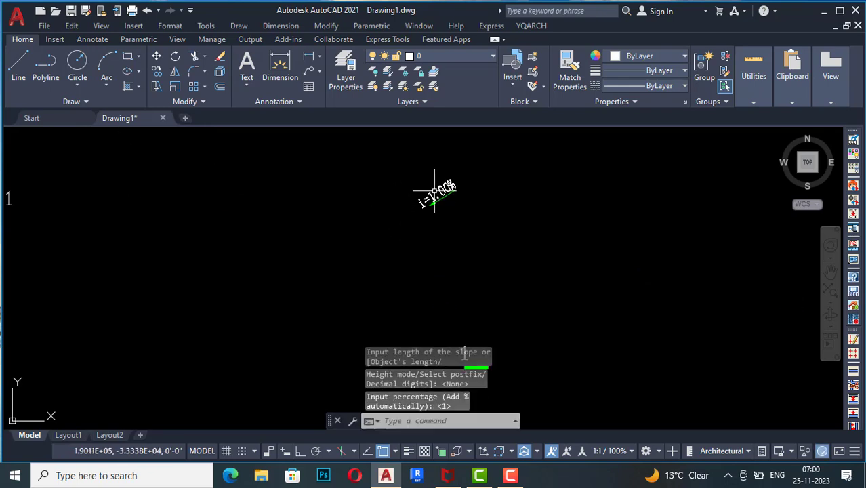
pyautogui.scroll(4, 461, 165)
pyautogui.scroll(-4, 329, 244)
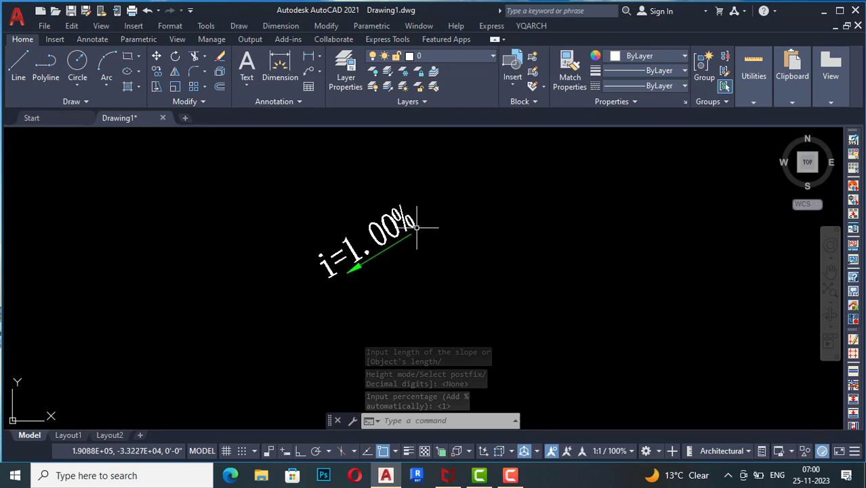
pyautogui.scroll(-4, 305, 218)
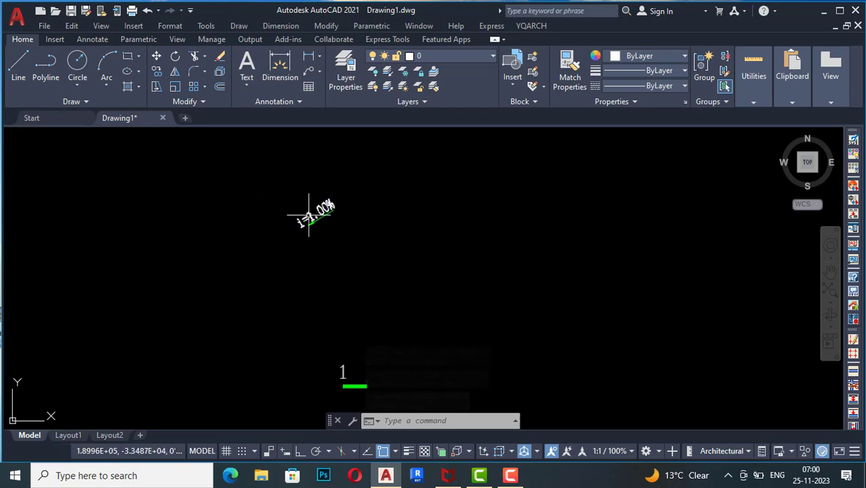
# Step: Draw a level YQArch disconnection line with a zigzag break mark, using Ortho
pyautogui.click(523, 28)
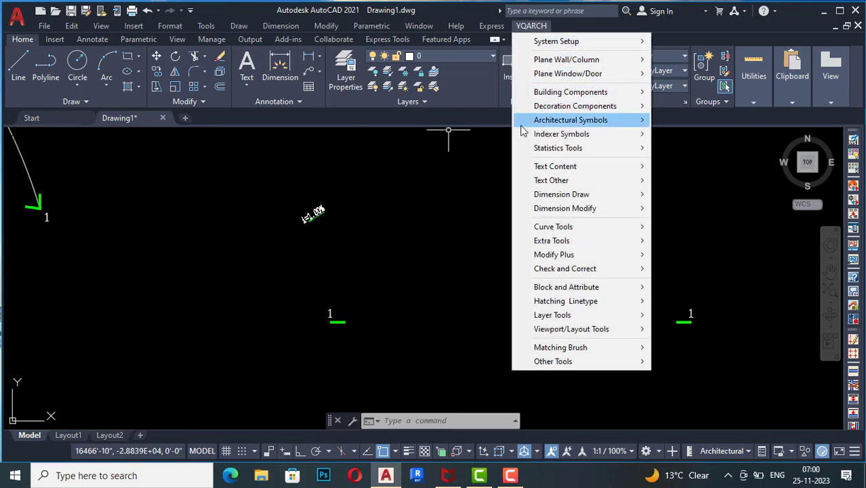
pyautogui.moveTo(524, 120)
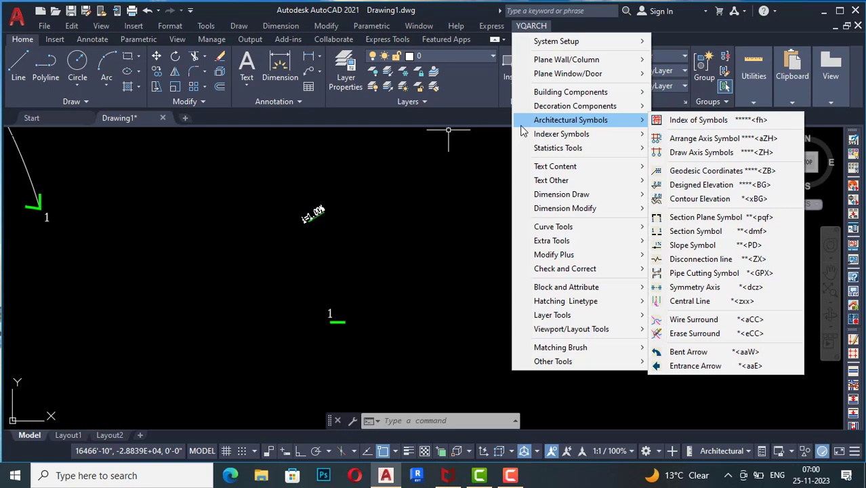
pyautogui.click(702, 264)
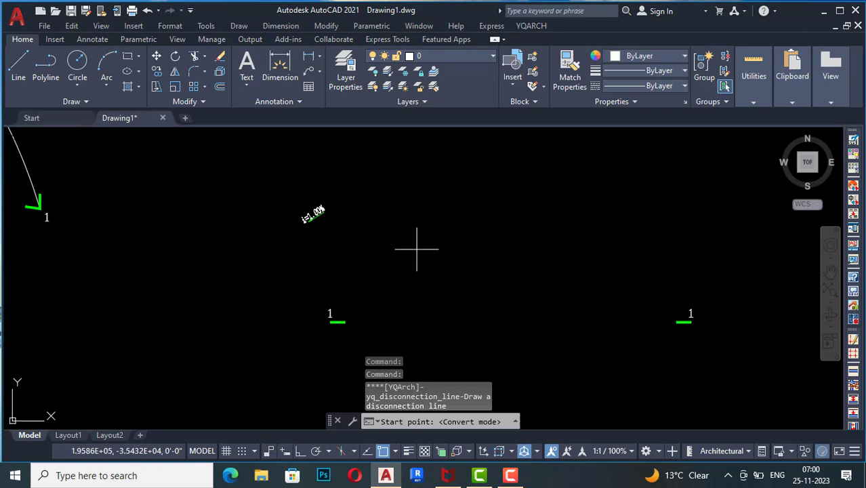
pyautogui.click(379, 249)
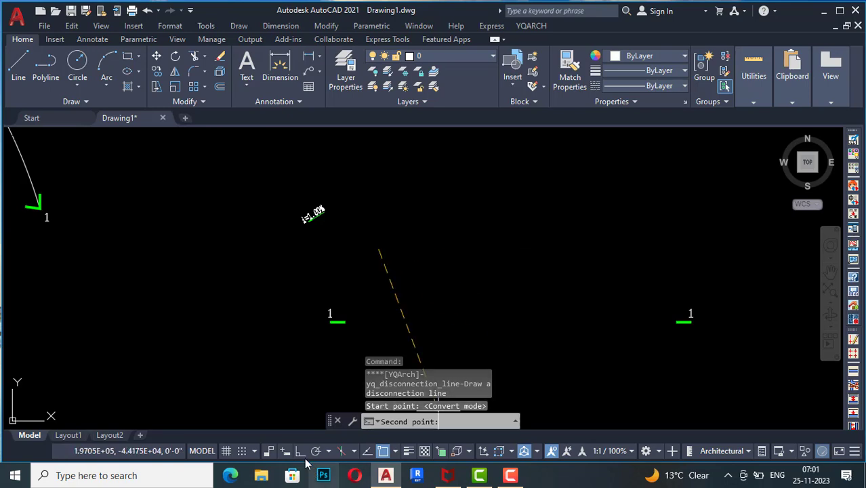
pyautogui.press('F8')
pyautogui.click(520, 241)
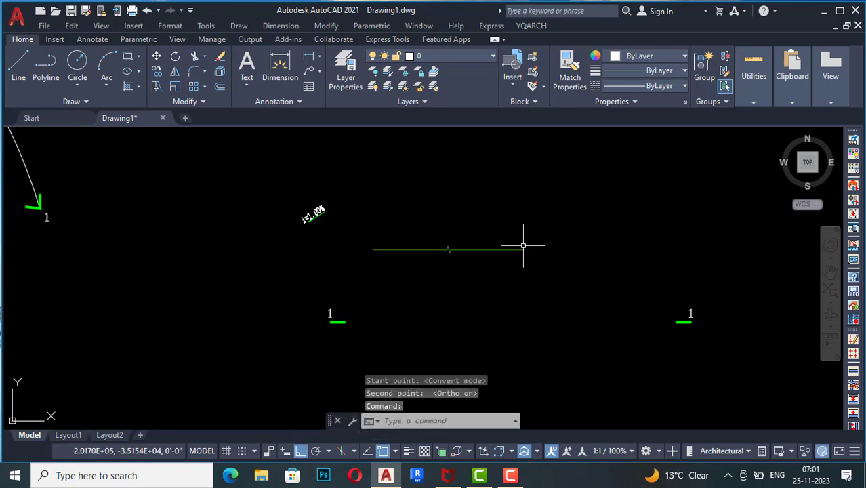
pyautogui.scroll(5, 454, 252)
pyautogui.scroll(1, 445, 183)
pyautogui.scroll(-5, 396, 227)
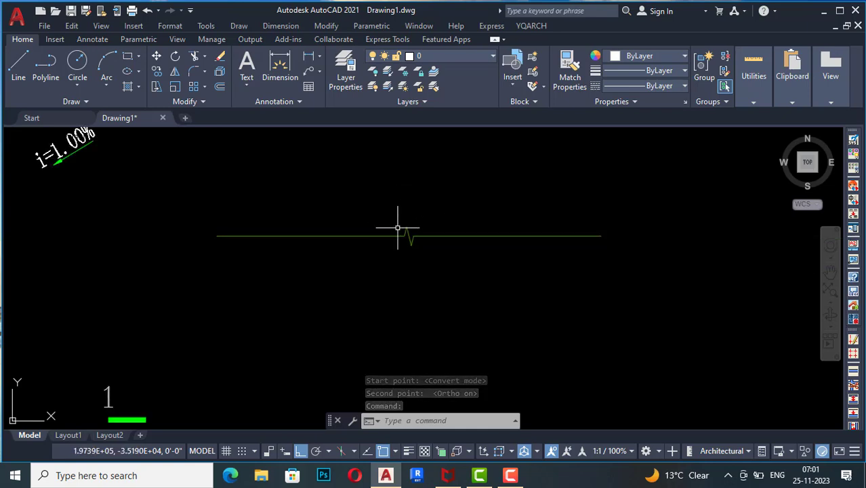
pyautogui.scroll(3, 400, 226)
pyautogui.scroll(2, 521, 228)
pyautogui.scroll(-3, 378, 214)
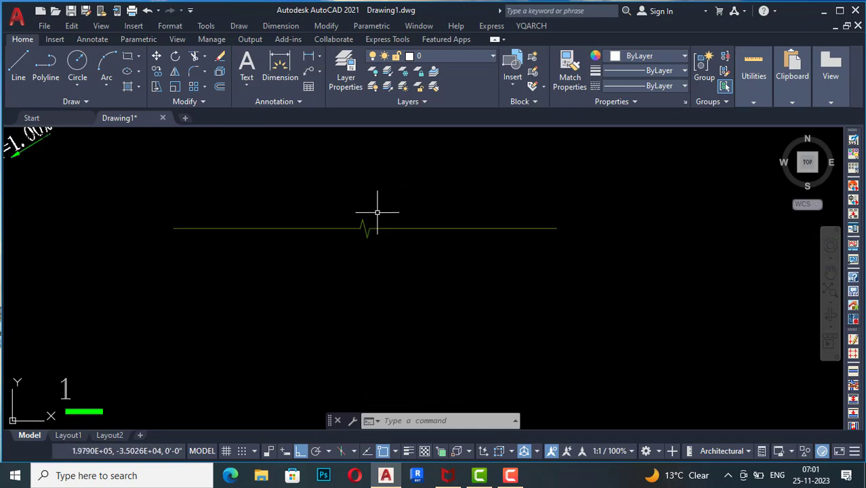
pyautogui.click(536, 28)
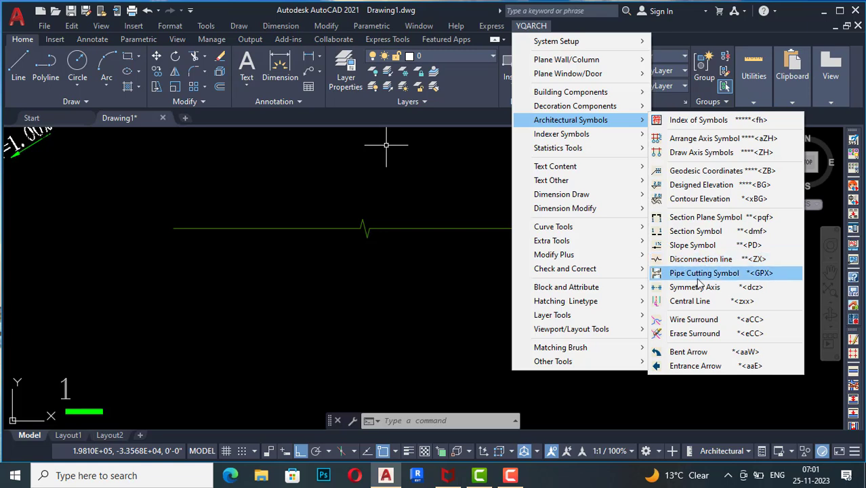
# Step: Draw a tall rectangle to the right of the break line
pyautogui.click(381, 315)
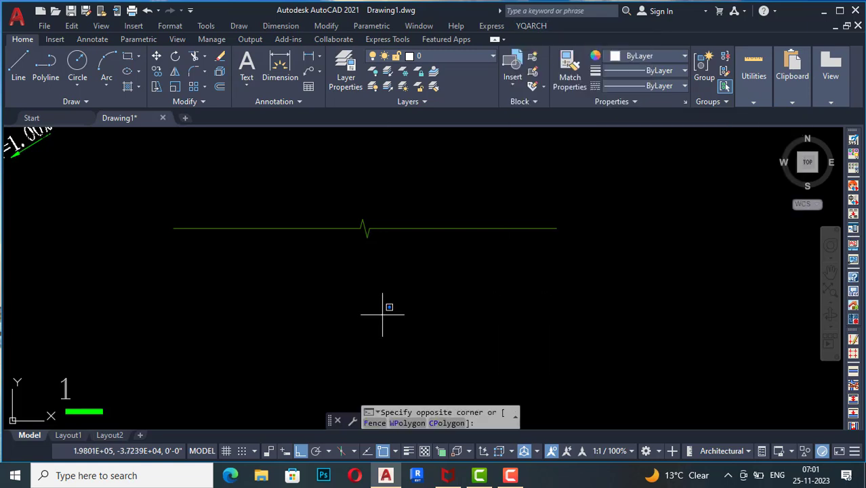
pyautogui.scroll(-2, 319, 277)
pyautogui.click(307, 299)
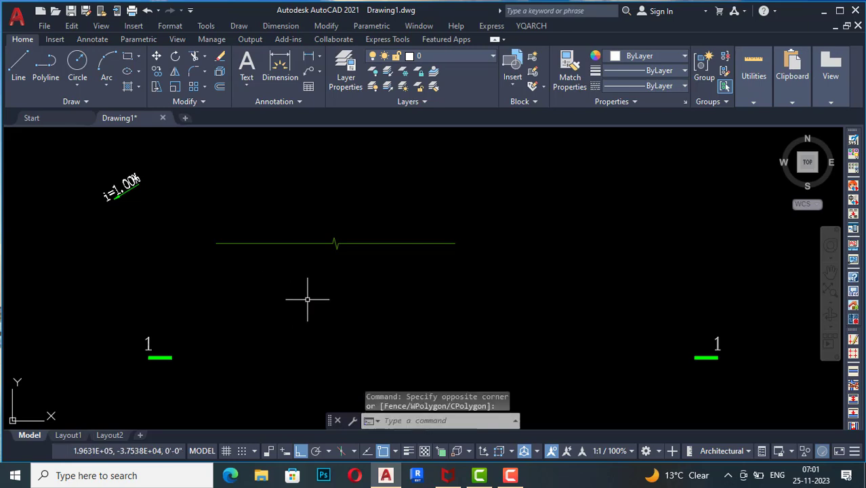
pyautogui.click(128, 56)
pyautogui.click(499, 154)
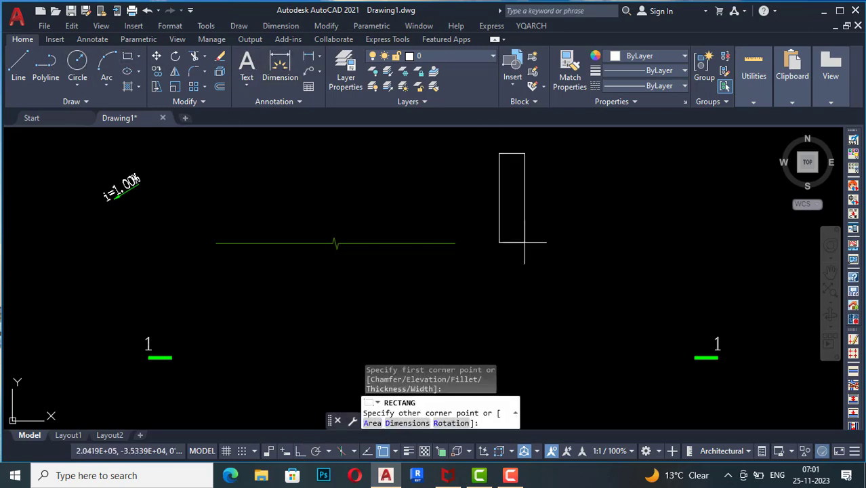
pyautogui.click(520, 303)
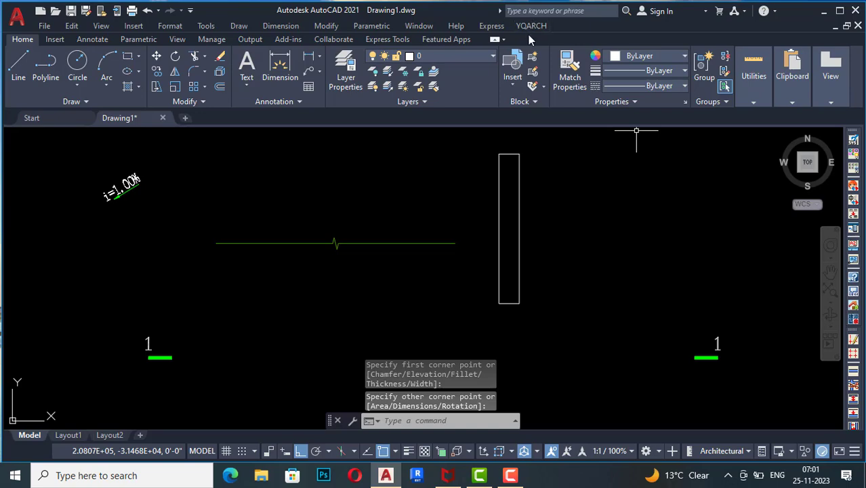
# Step: Add a wavy pipe-cutting symbol across the rectangle's middle using two-point placement
pyautogui.click(532, 27)
pyautogui.moveTo(556, 120)
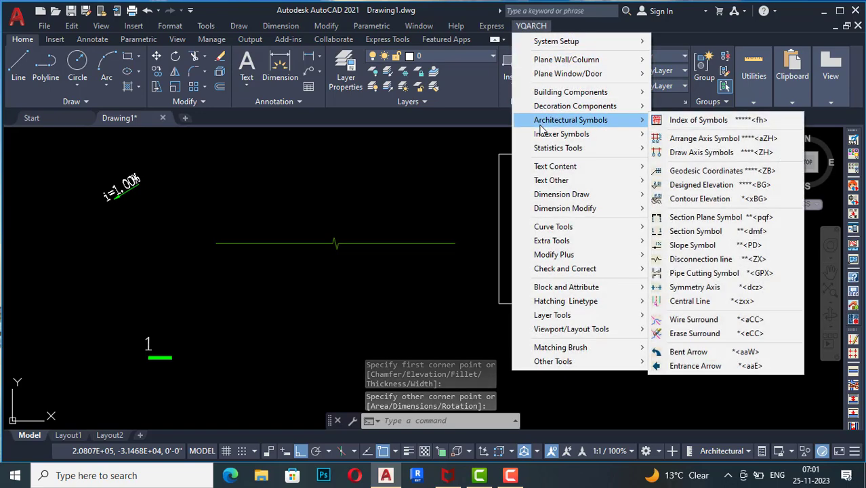
pyautogui.click(687, 275)
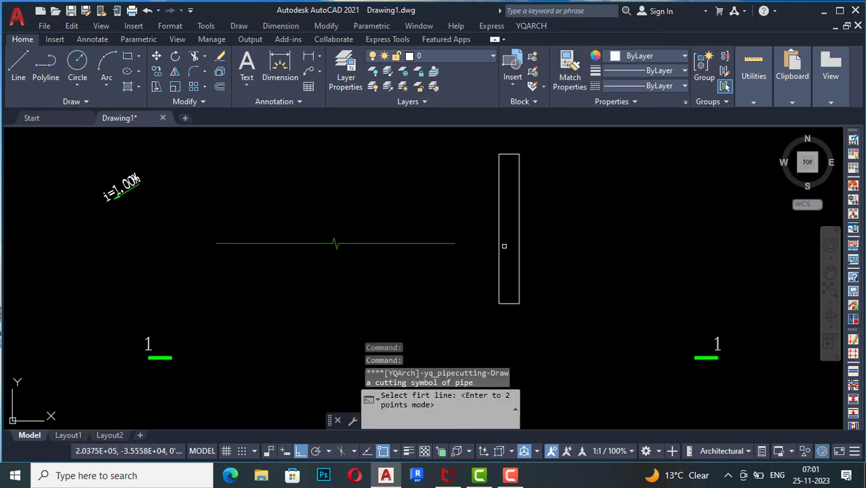
pyautogui.click(499, 243)
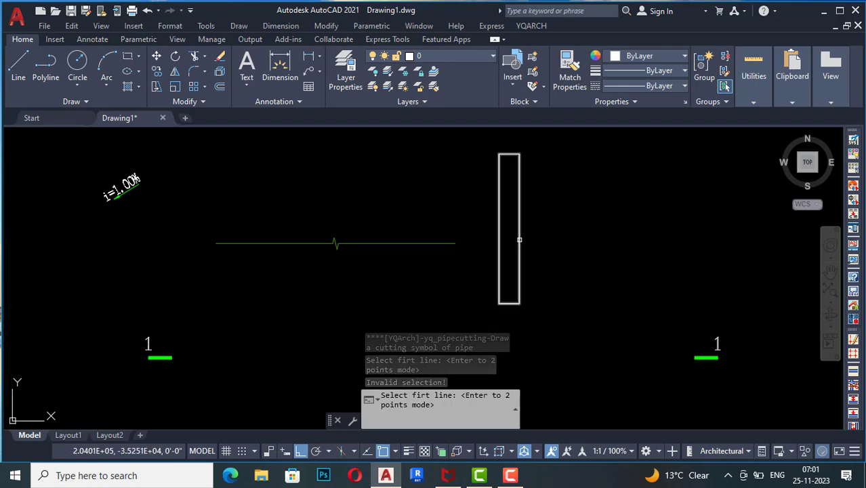
pyautogui.click(520, 240)
pyautogui.press('Return')
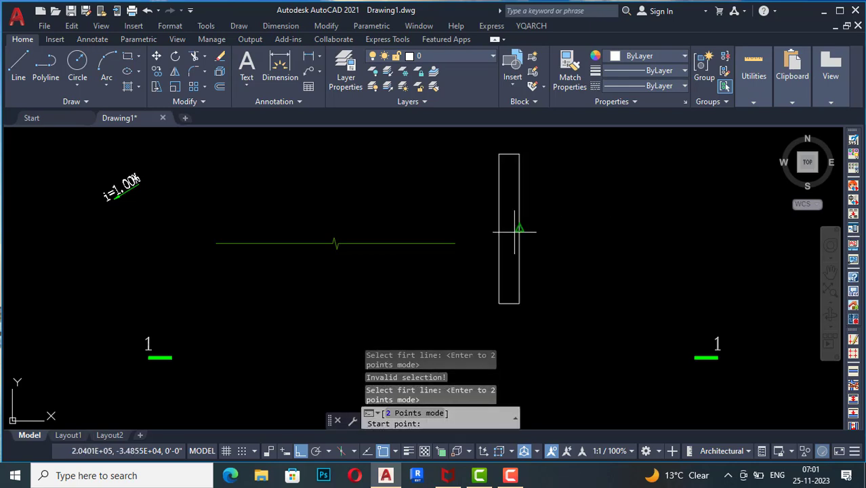
pyautogui.click(516, 231)
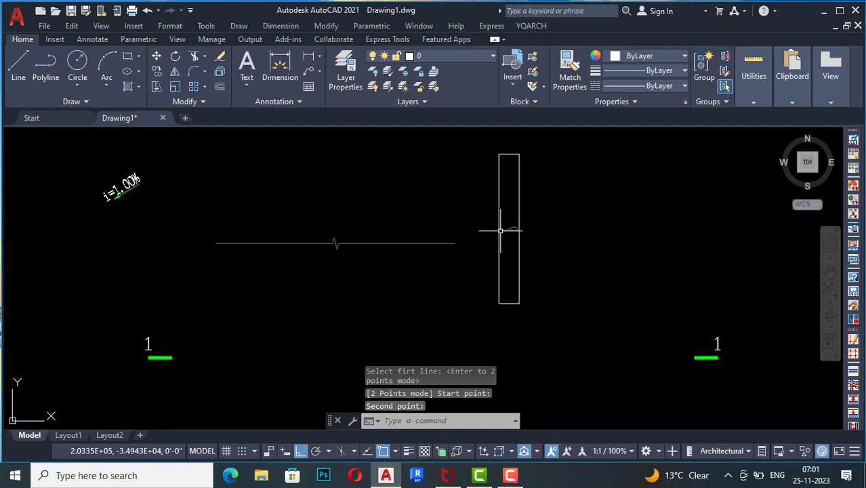
pyautogui.scroll(4, 501, 231)
pyautogui.scroll(-1, 503, 238)
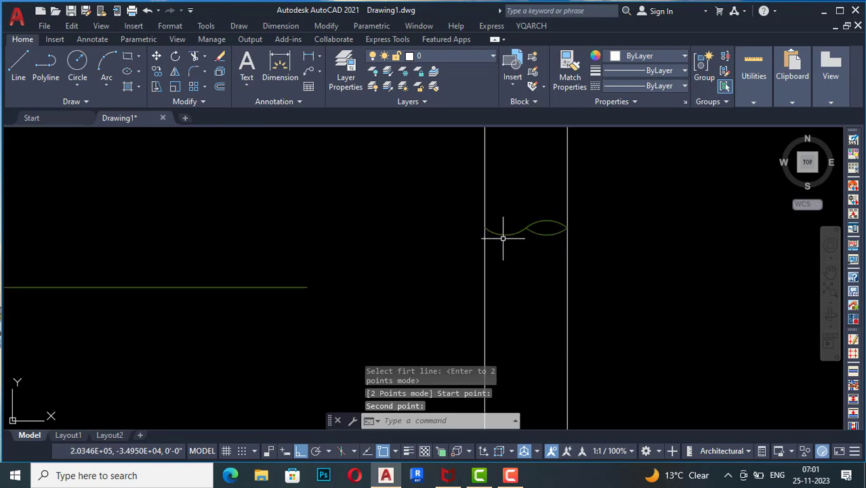
pyautogui.scroll(-3, 503, 238)
pyautogui.scroll(-3, 437, 291)
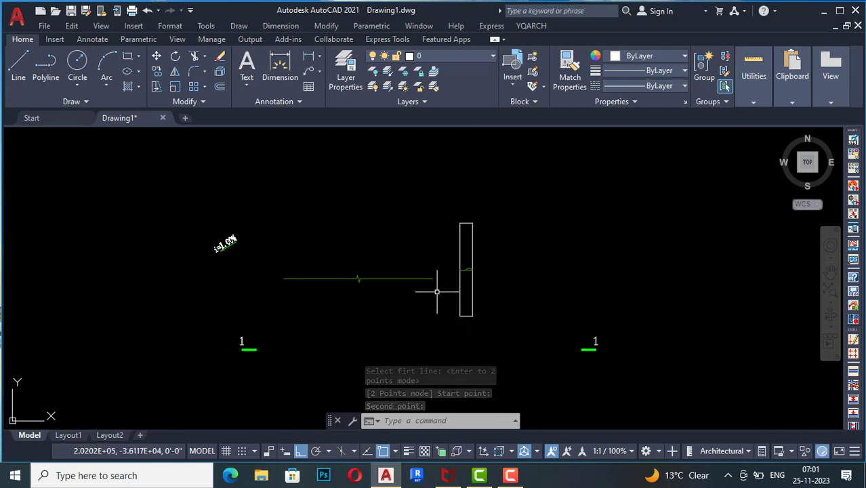
# Step: Draw a horizontal dashed symmetry axis with paired end ticks from two picked points
pyautogui.click(533, 29)
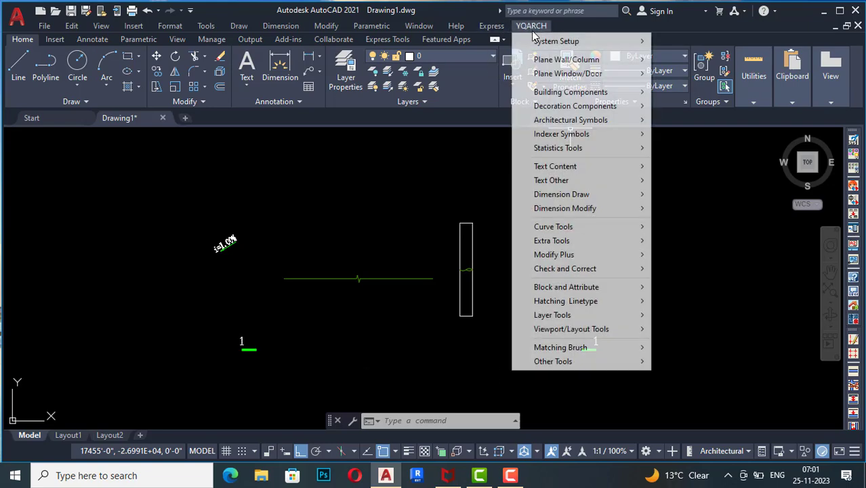
pyautogui.moveTo(577, 120)
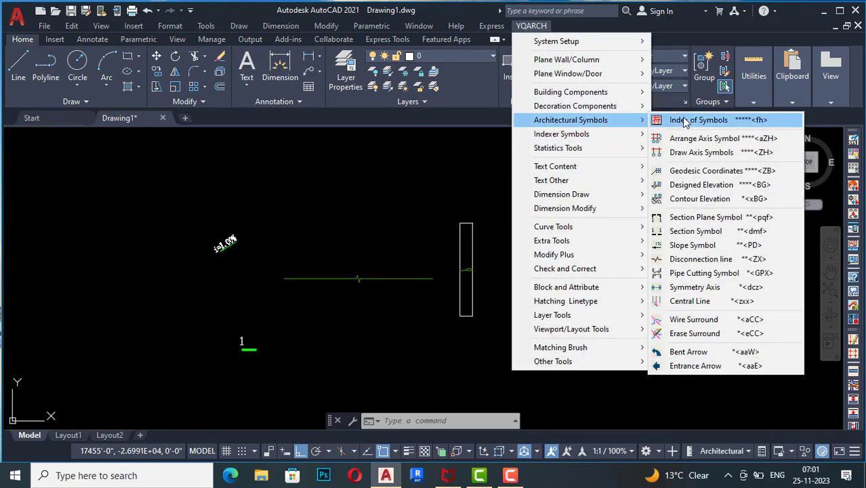
pyautogui.click(691, 289)
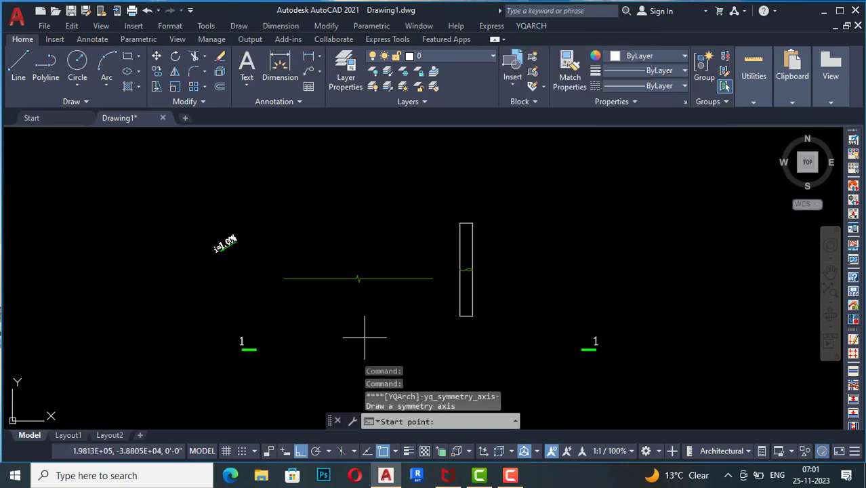
pyautogui.scroll(4, 366, 339)
pyautogui.click(315, 278)
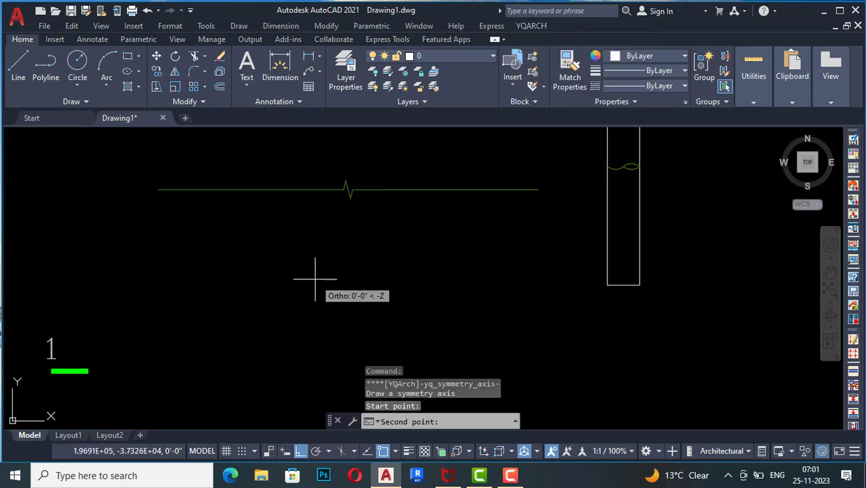
pyautogui.click(429, 278)
pyautogui.scroll(6, 353, 277)
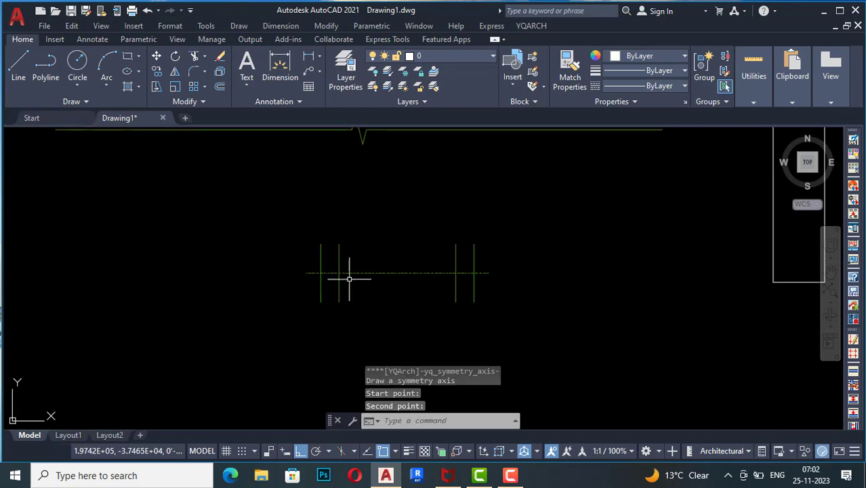
pyautogui.scroll(-4, 407, 257)
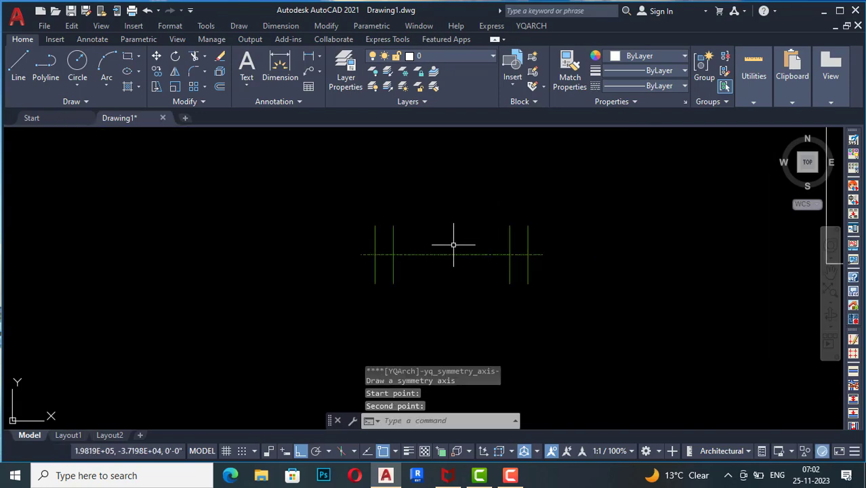
# Step: Draw a stepped dashed centre line with a vertical rise, ending in a CL mark
pyautogui.click(531, 26)
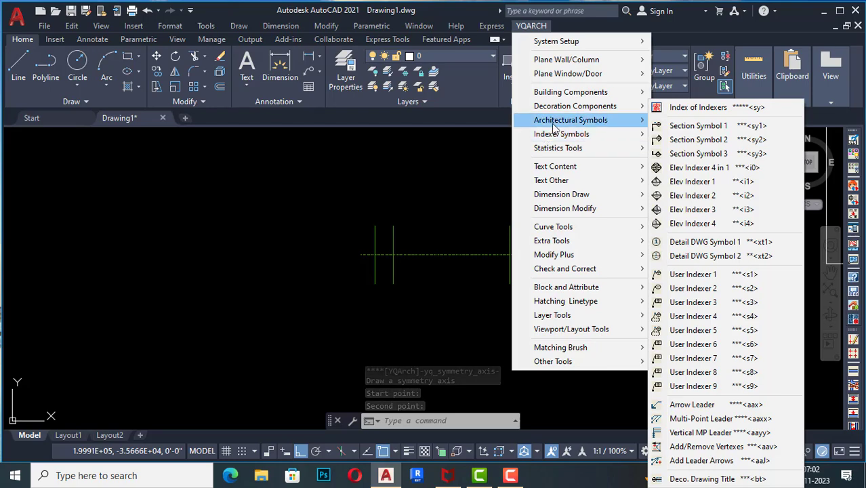
pyautogui.moveTo(555, 122)
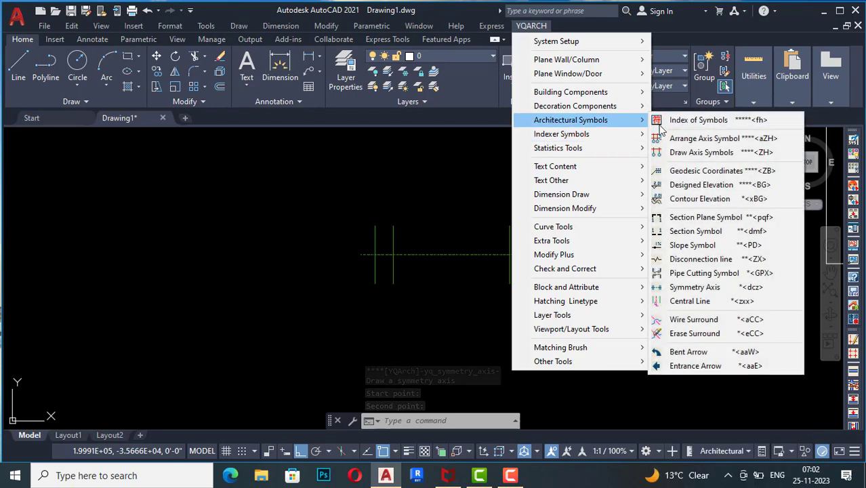
pyautogui.click(692, 301)
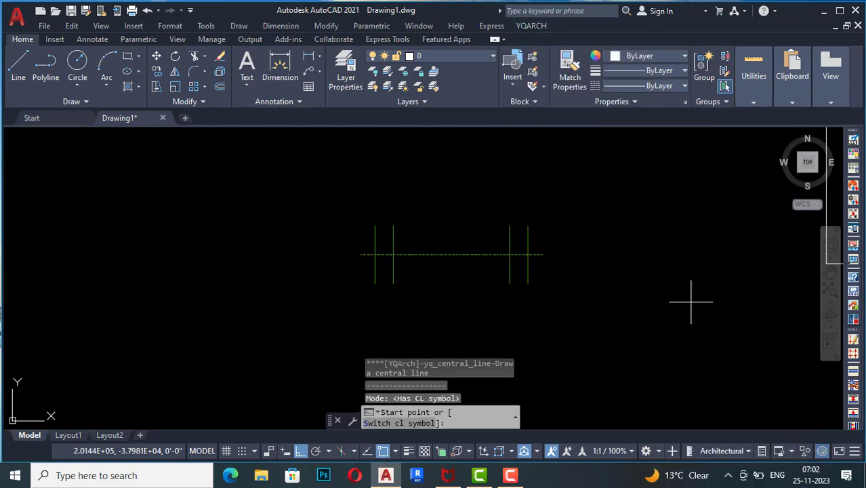
pyautogui.click(596, 301)
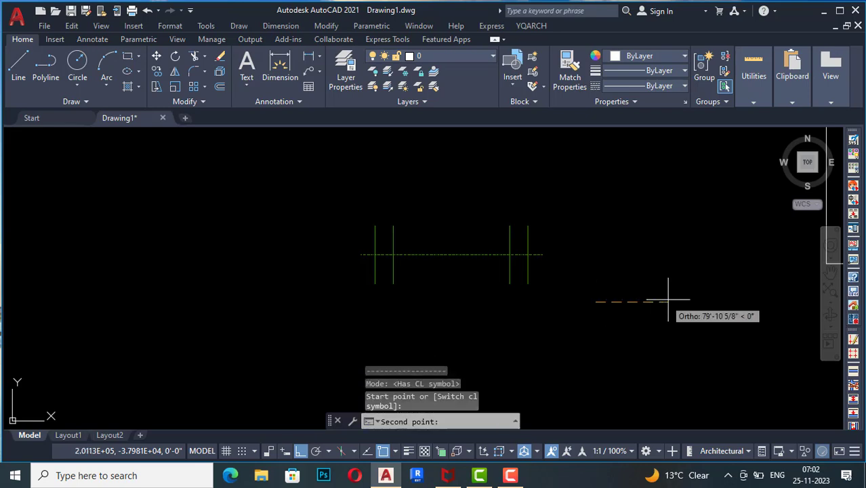
pyautogui.click(669, 300)
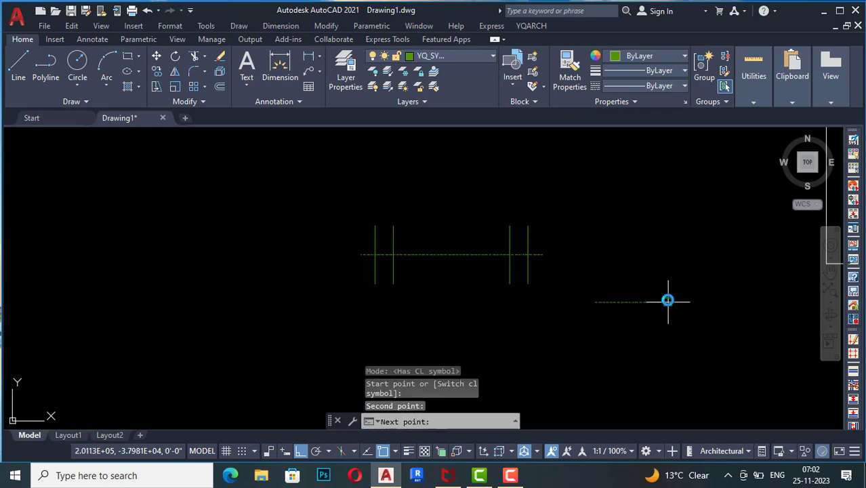
pyautogui.click(685, 265)
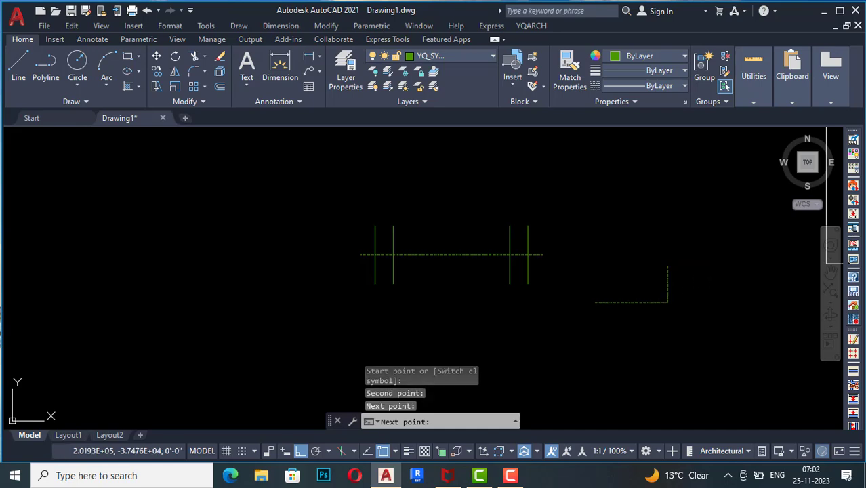
pyautogui.click(727, 265)
pyautogui.press('Return')
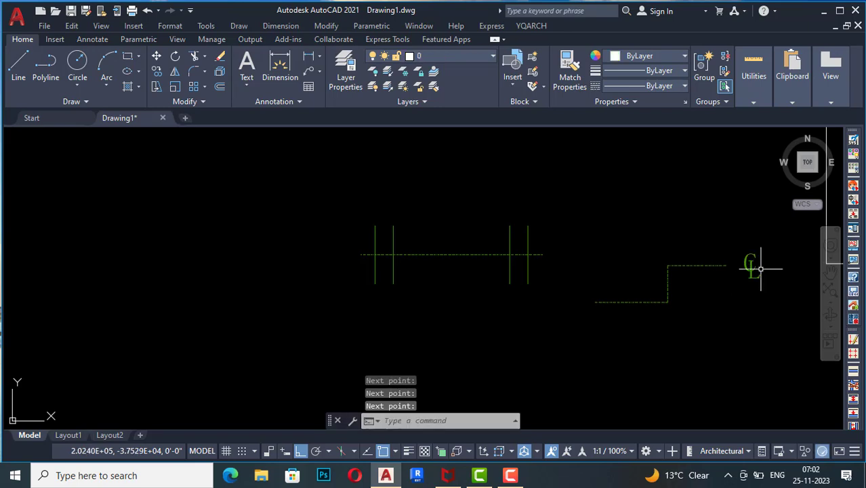
pyautogui.scroll(4, 761, 261)
pyautogui.scroll(-4, 693, 245)
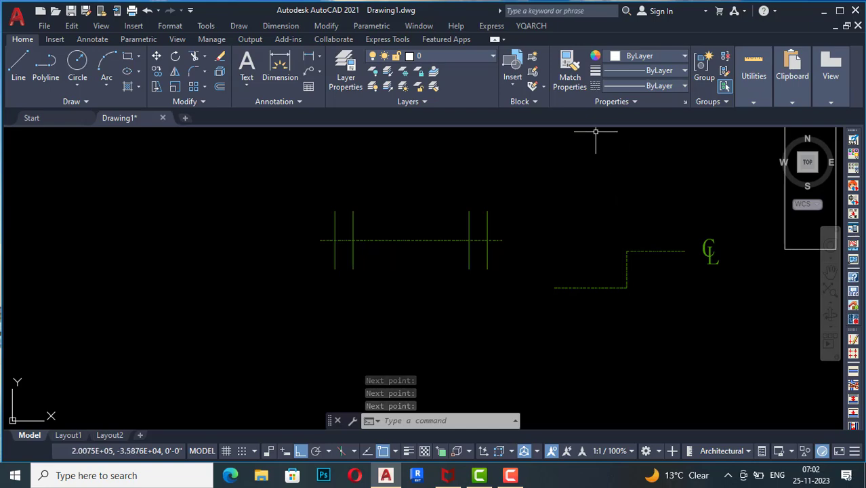
pyautogui.click(532, 26)
pyautogui.moveTo(584, 120)
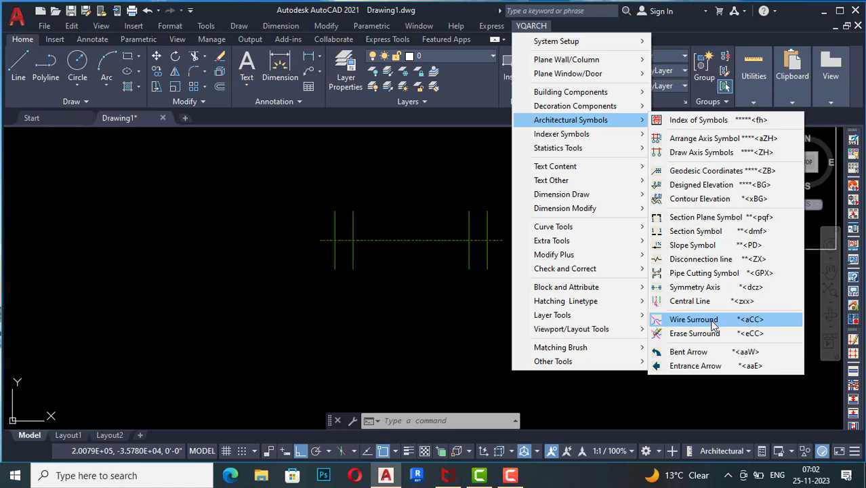
# Step: Draw a circle below the symmetry axis
pyautogui.click(85, 65)
pyautogui.click(478, 347)
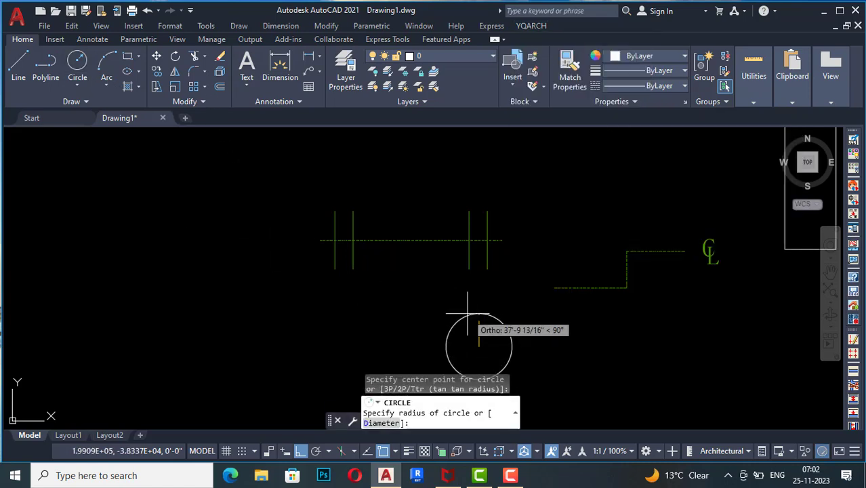
pyautogui.click(478, 313)
# Step: Convert the circle into a YQArch wire-surround loop of arcs
pyautogui.click(534, 27)
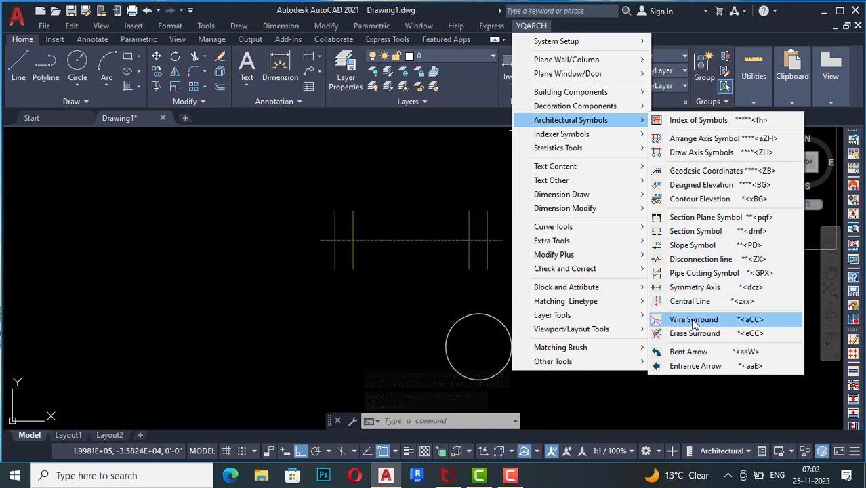
pyautogui.click(694, 322)
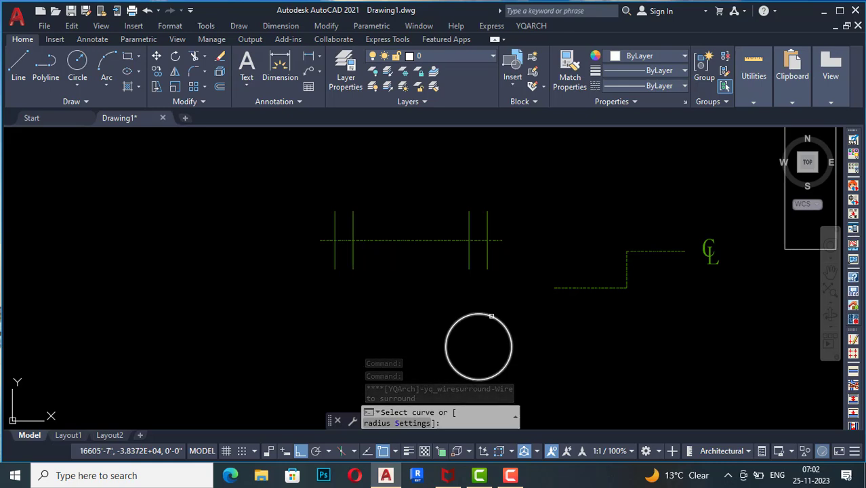
pyautogui.click(491, 316)
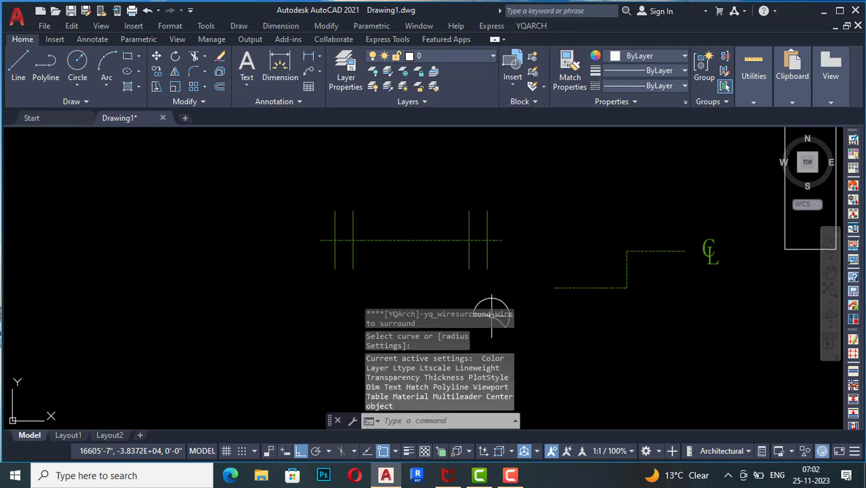
pyautogui.scroll(-3, 501, 291)
pyautogui.scroll(5, 500, 291)
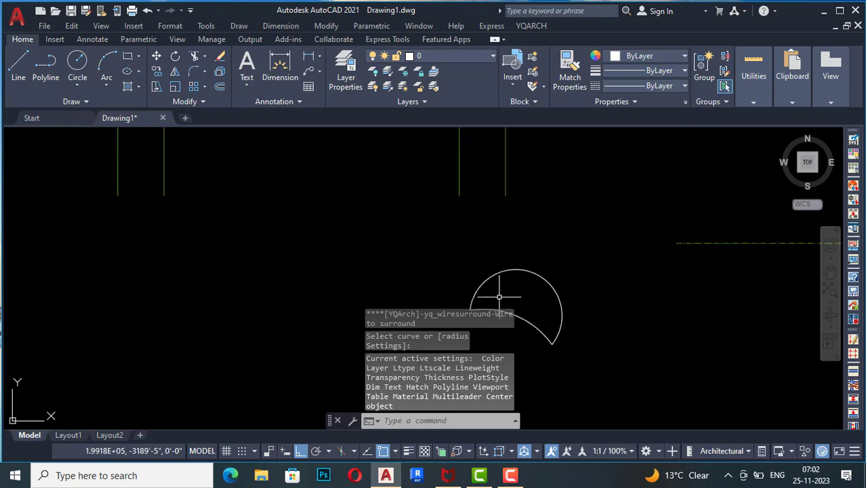
pyautogui.scroll(-4, 499, 291)
pyautogui.scroll(4, 506, 230)
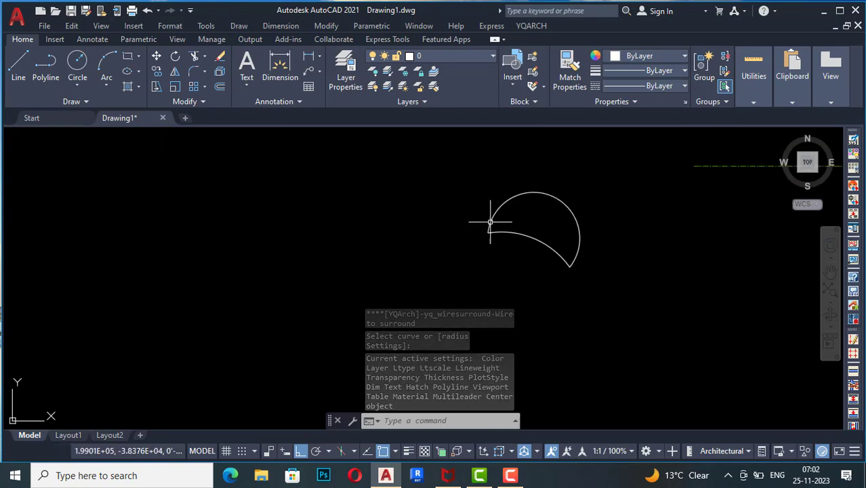
# Step: Remove the wire surround with Erase Surround, leaving a single white arc
pyautogui.click(530, 26)
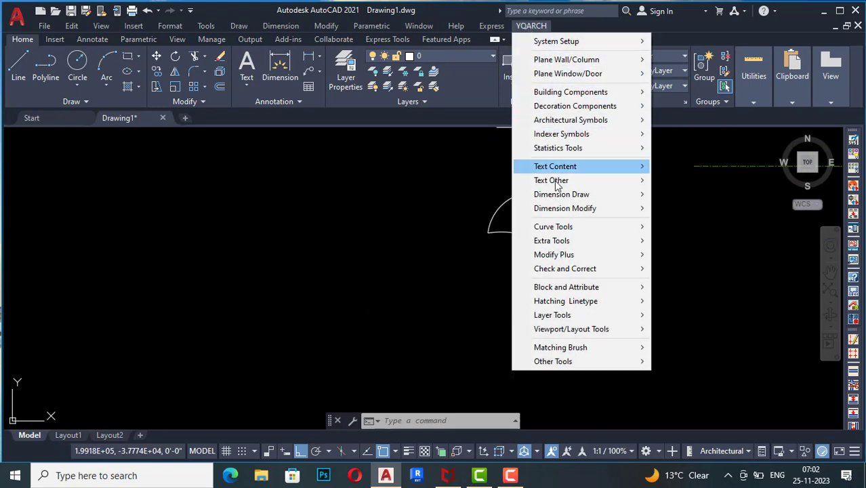
pyautogui.moveTo(583, 125)
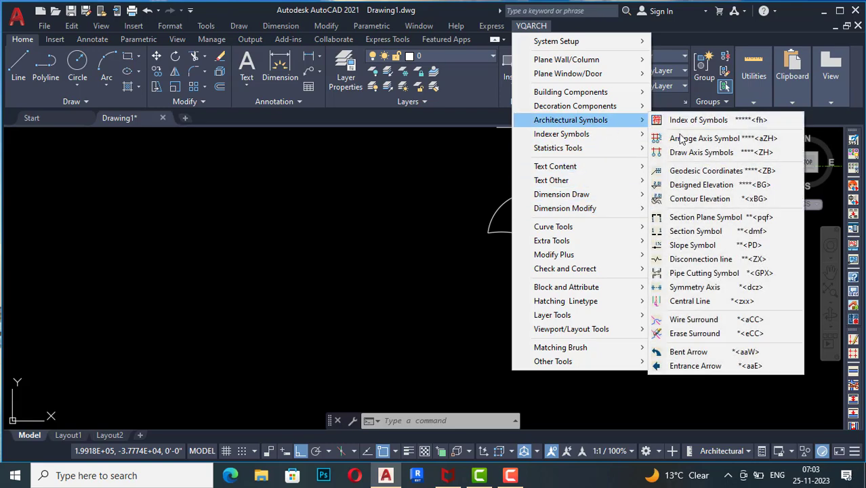
pyautogui.click(711, 342)
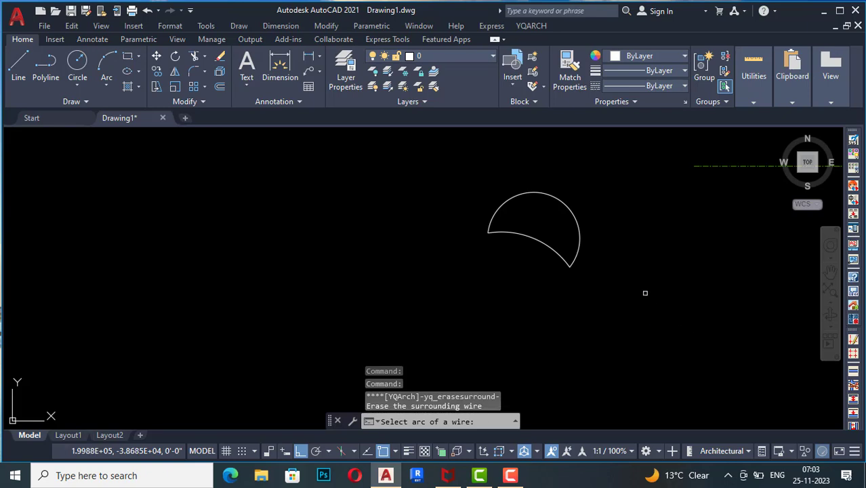
pyautogui.click(582, 235)
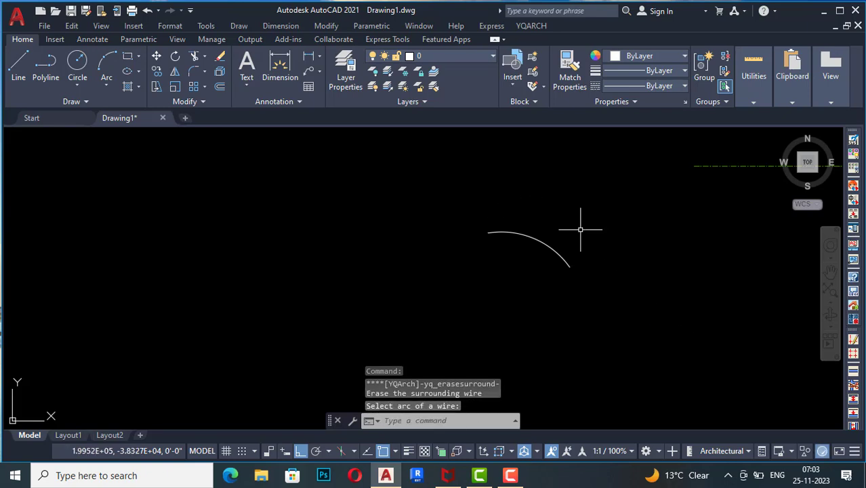
pyautogui.scroll(4, 548, 229)
pyautogui.scroll(-4, 393, 277)
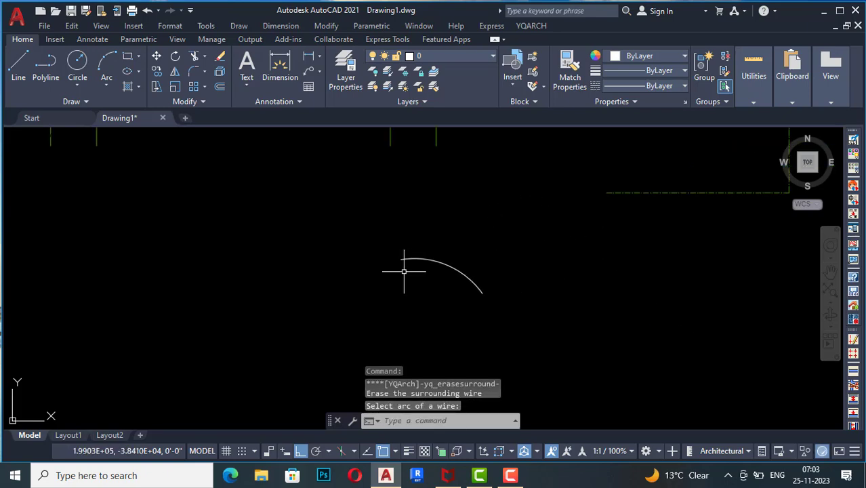
# Step: Draw a large YQArch bent arrow by picking its start, second and end points
pyautogui.click(531, 27)
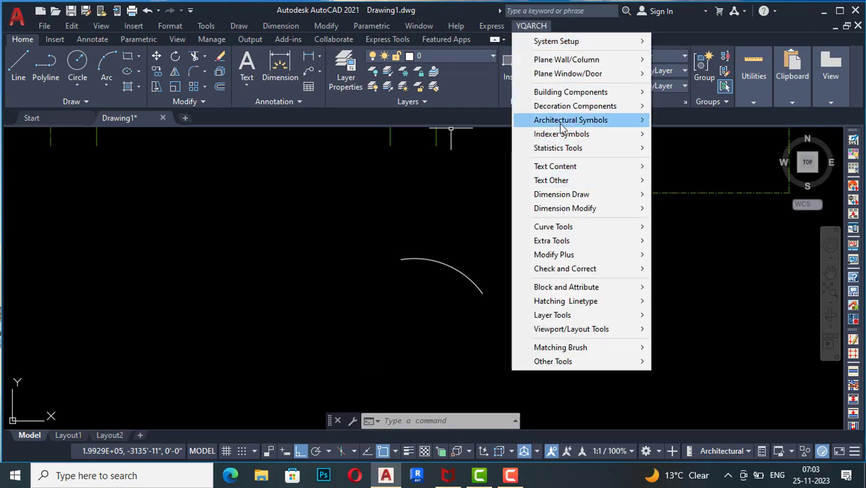
pyautogui.moveTo(561, 123)
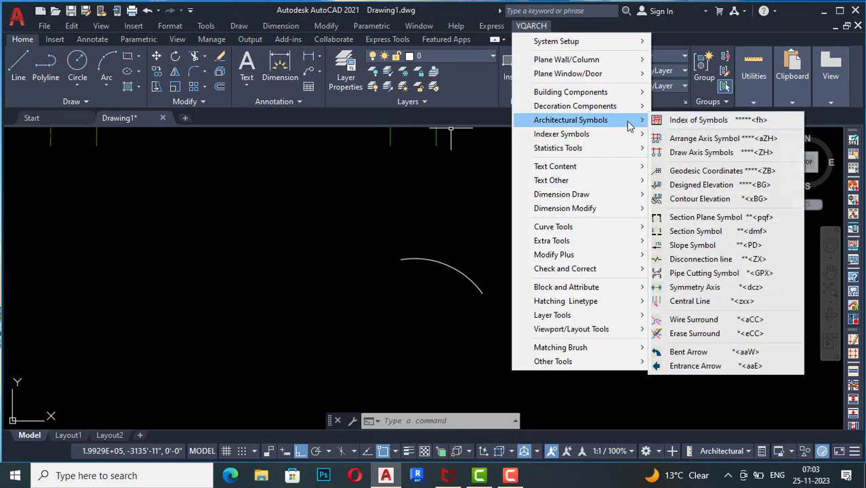
pyautogui.click(689, 352)
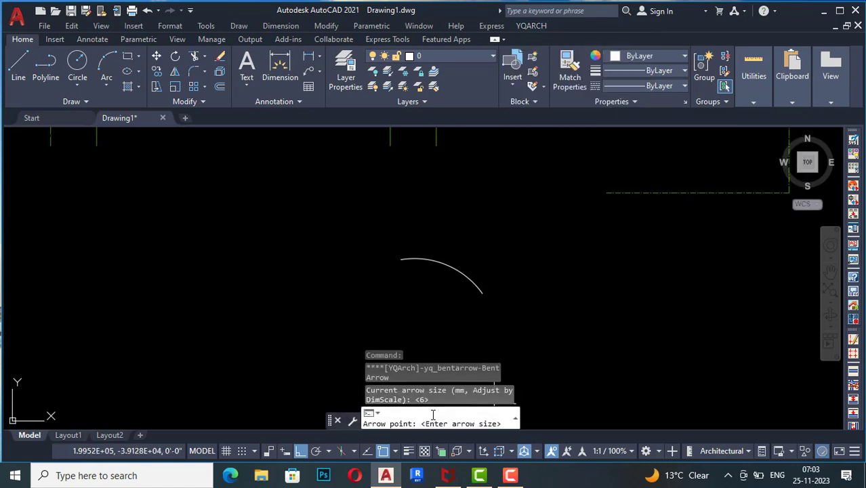
pyautogui.scroll(-1, 621, 245)
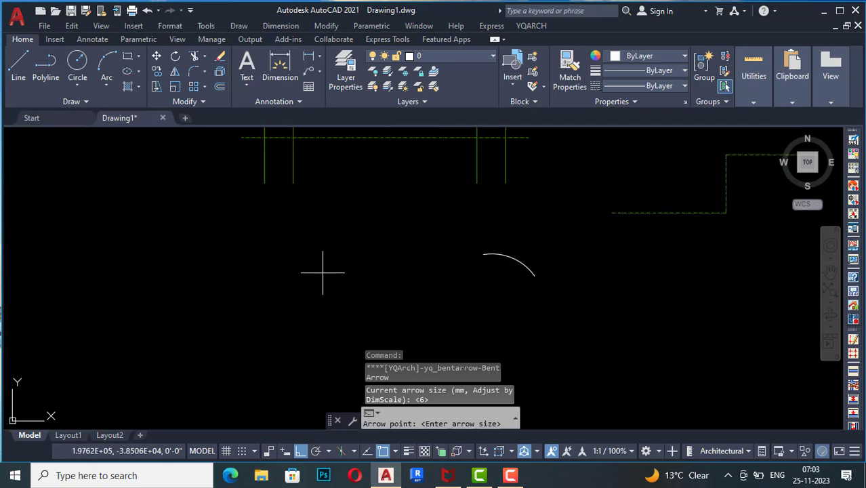
pyautogui.click(294, 345)
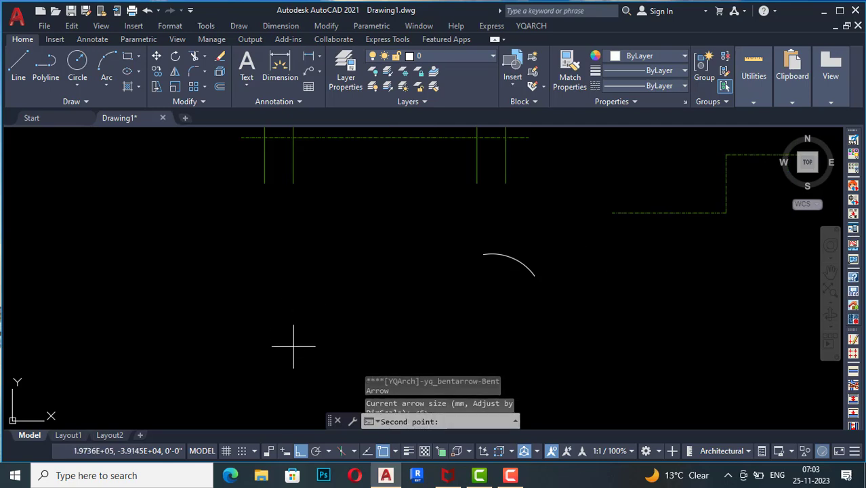
pyautogui.click(324, 228)
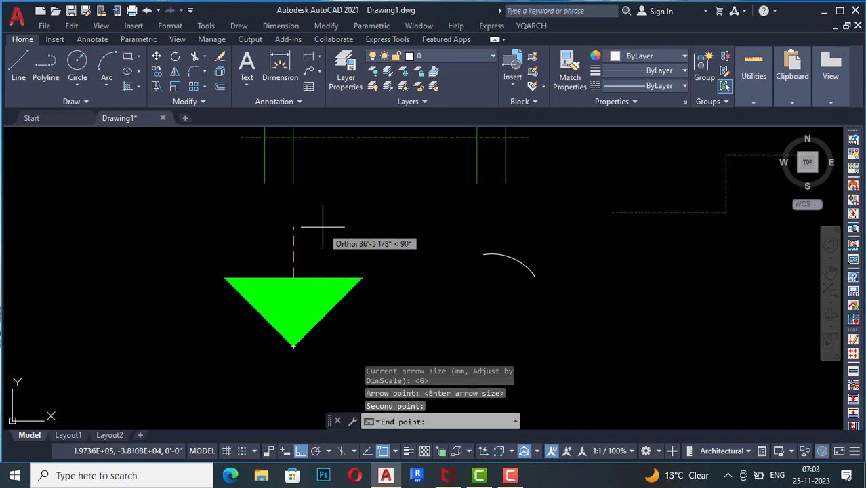
pyautogui.scroll(-3, 321, 315)
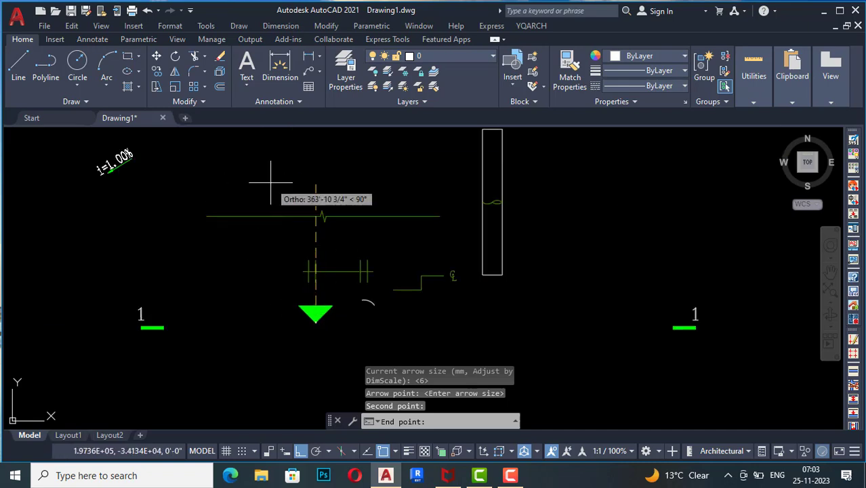
pyautogui.click(266, 217)
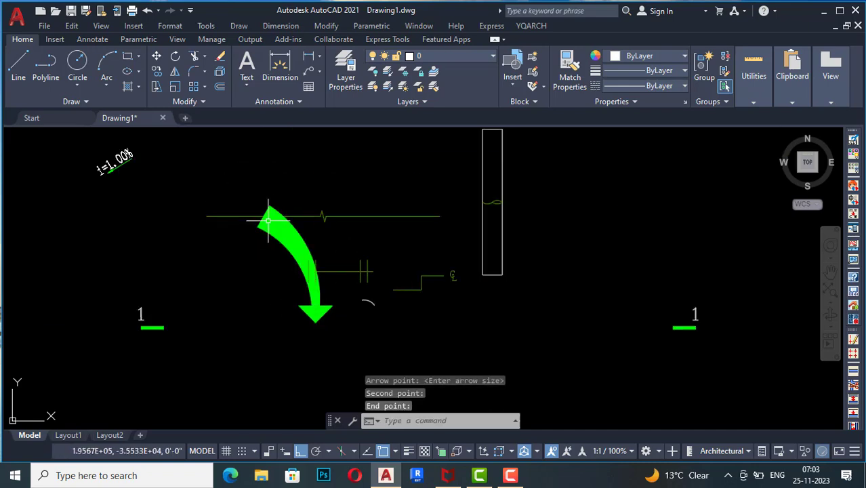
pyautogui.scroll(2, 299, 293)
pyautogui.scroll(-2, 254, 253)
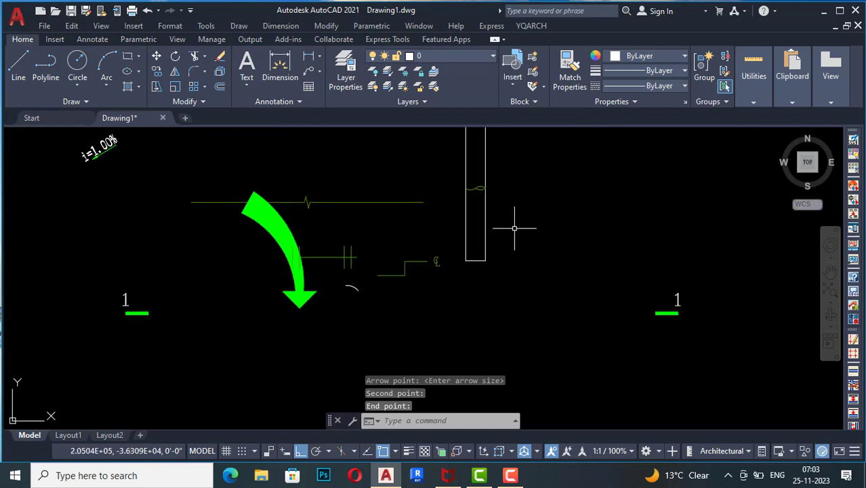
# Step: Place an upward-pointing entrance arrow at the tall rectangle's bottom midpoint
pyautogui.click(533, 26)
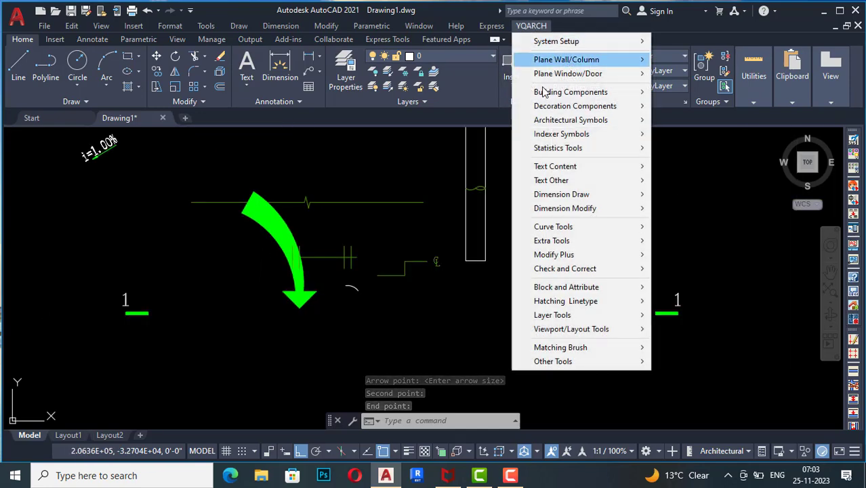
pyautogui.moveTo(590, 120)
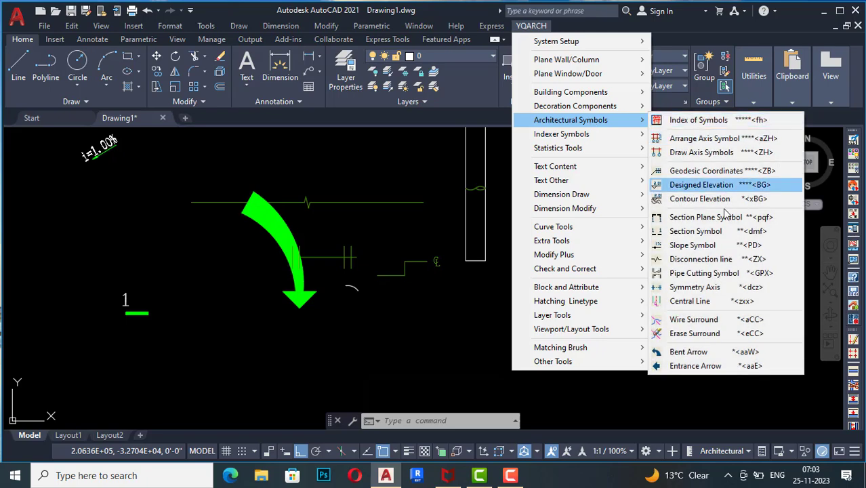
pyautogui.click(716, 367)
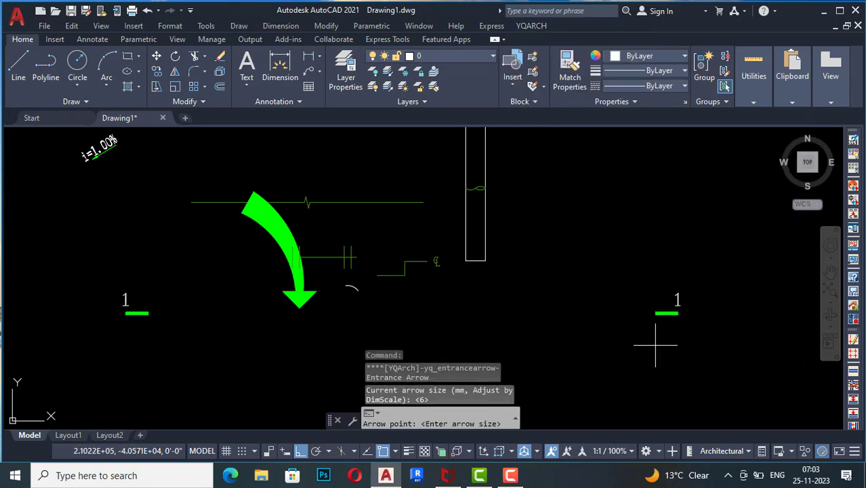
pyautogui.scroll(2, 473, 271)
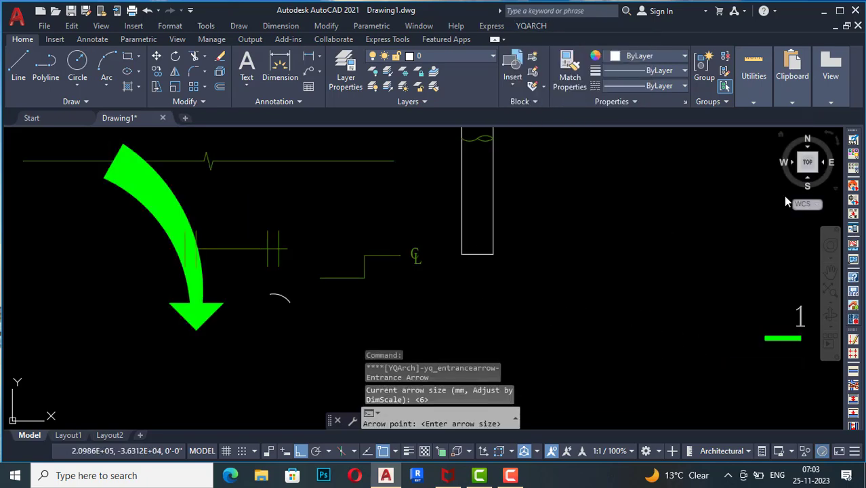
pyautogui.scroll(-3, 772, 195)
pyautogui.scroll(3, 560, 249)
pyautogui.scroll(8, 560, 248)
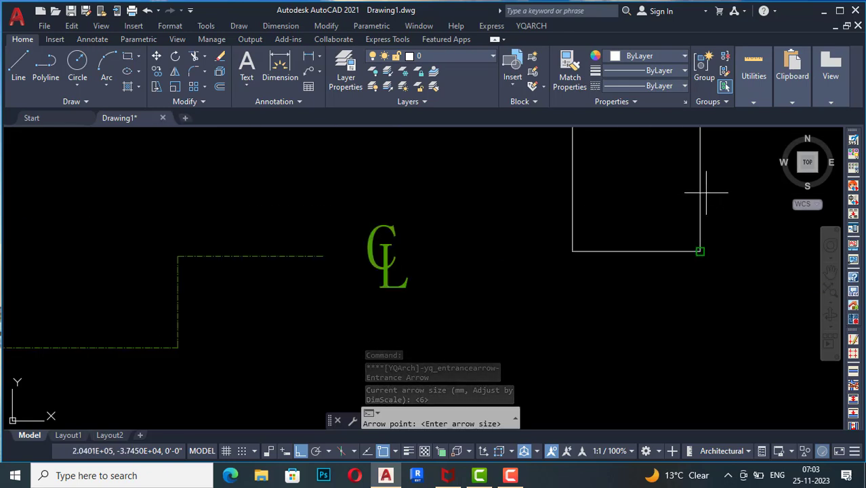
pyautogui.click(637, 250)
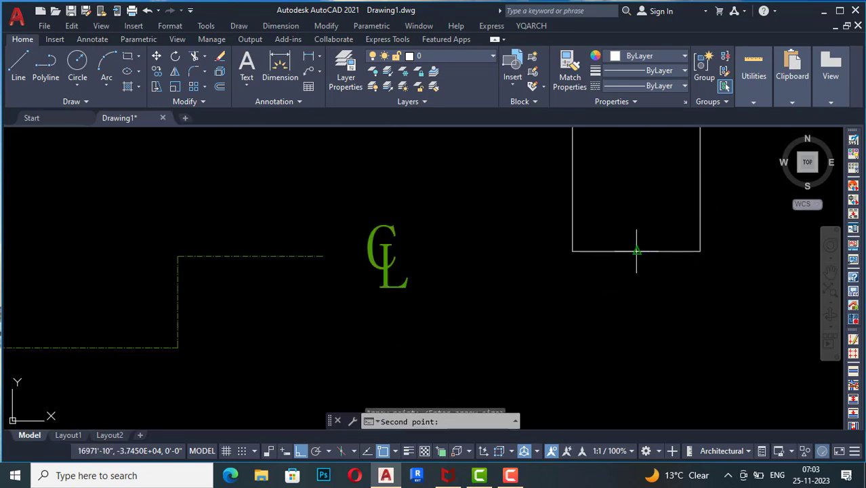
pyautogui.click(636, 341)
pyautogui.scroll(-6, 621, 241)
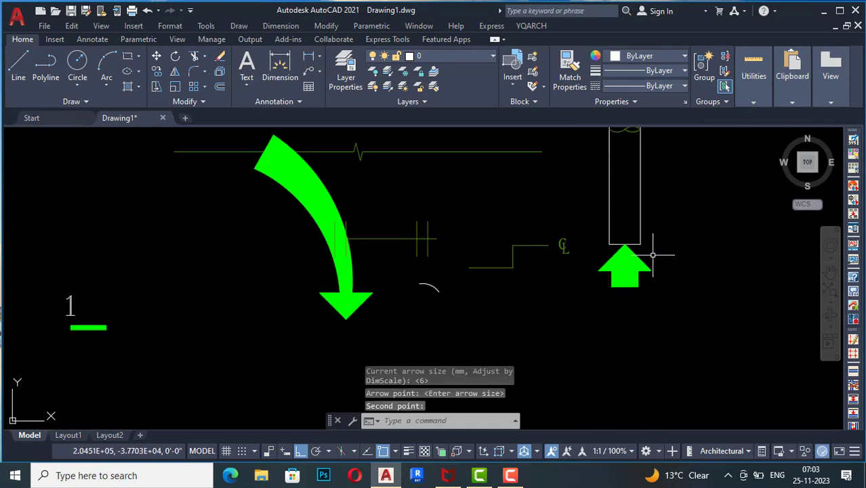
pyautogui.scroll(2, 665, 255)
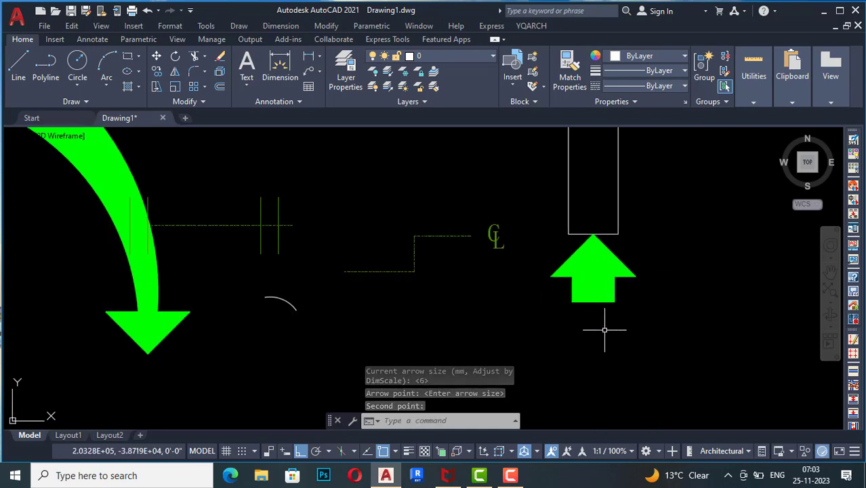
pyautogui.scroll(-6, 515, 305)
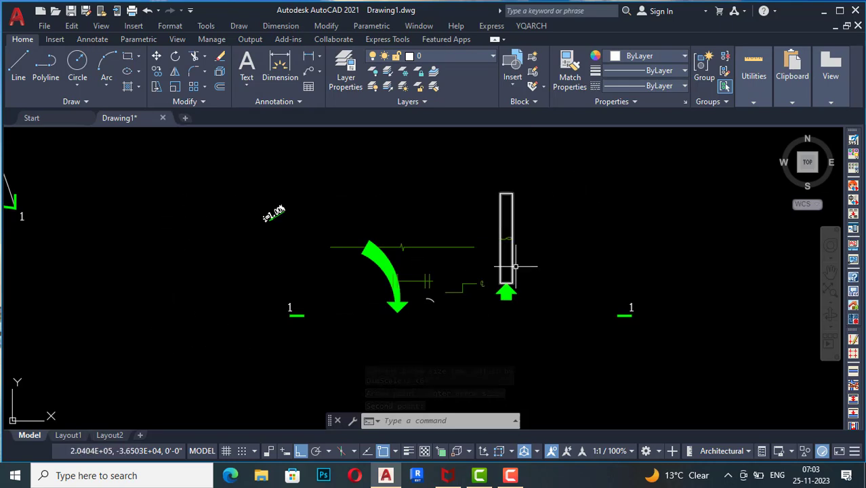
pyautogui.scroll(-2, 585, 272)
pyautogui.scroll(4, 589, 253)
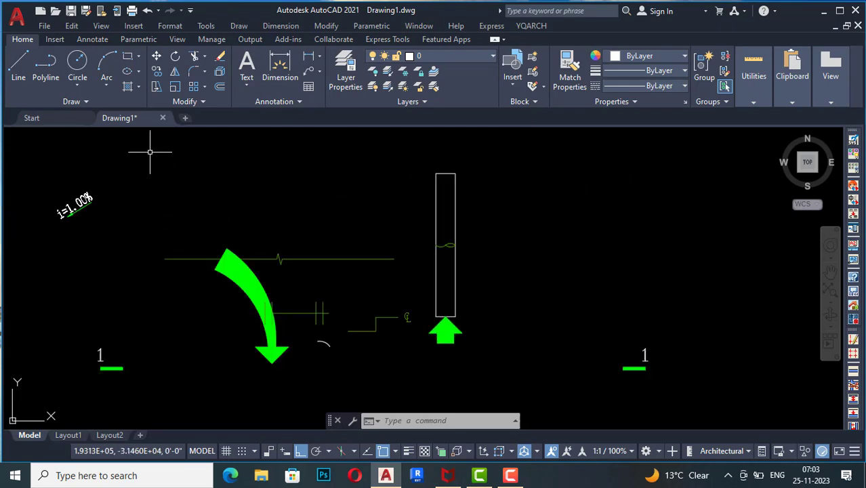